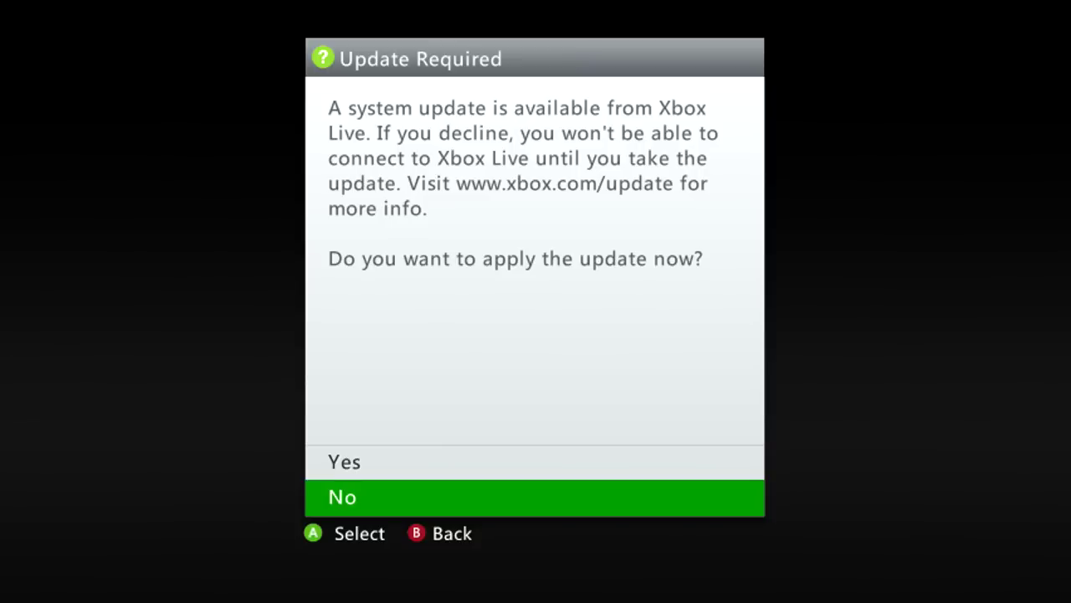
- Decline the system update and open Console Settings from the system settings
key(Return)
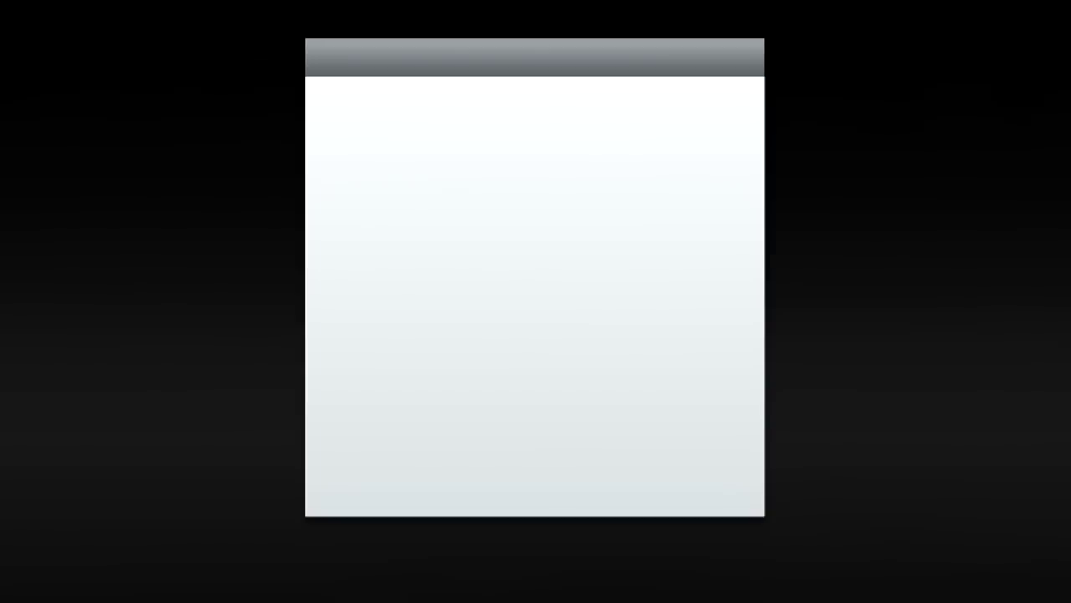
key(Right)
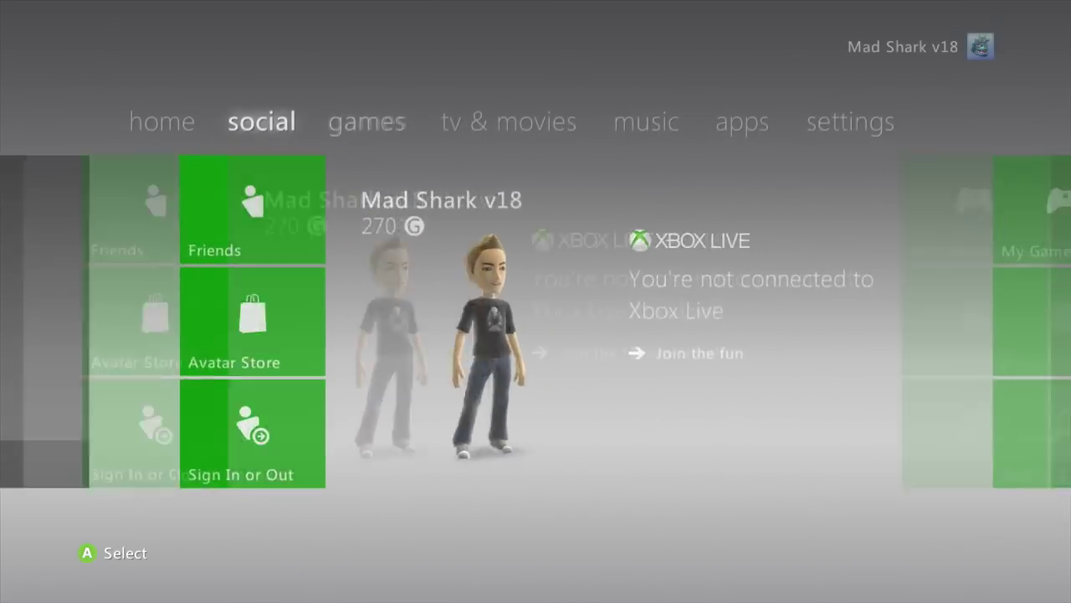
key(Left)
key(Left)
key(Return)
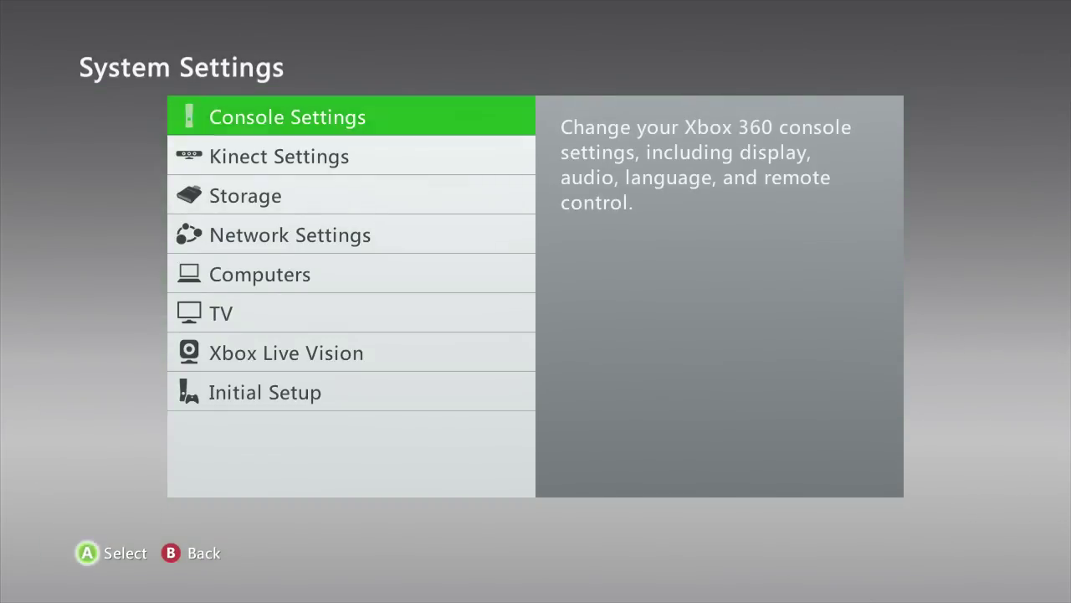
key(Return)
key(Up)
key(Up)
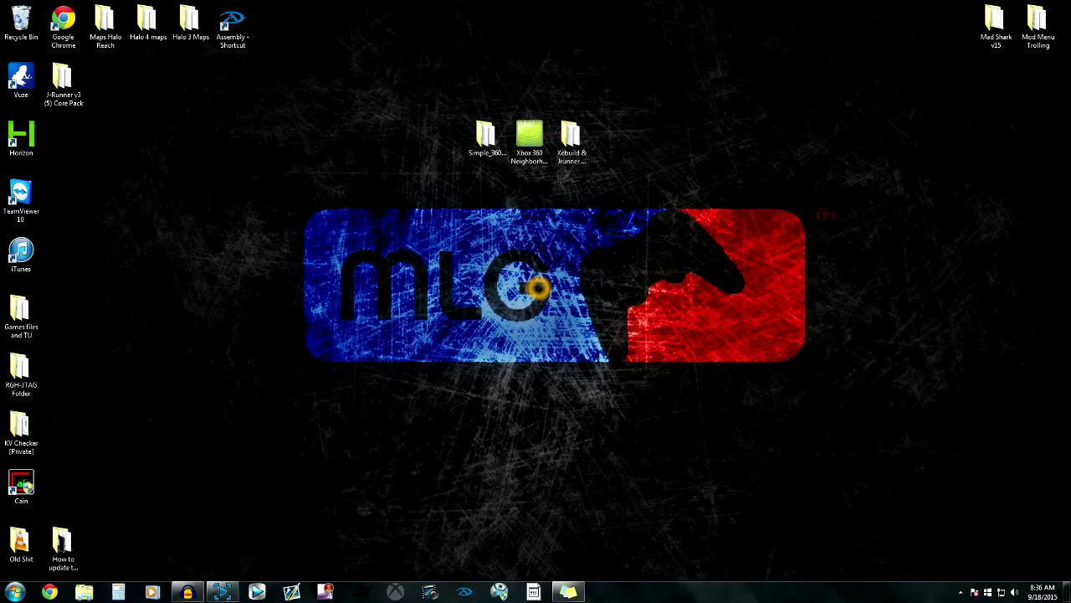
drag(610, 143, 449, 148)
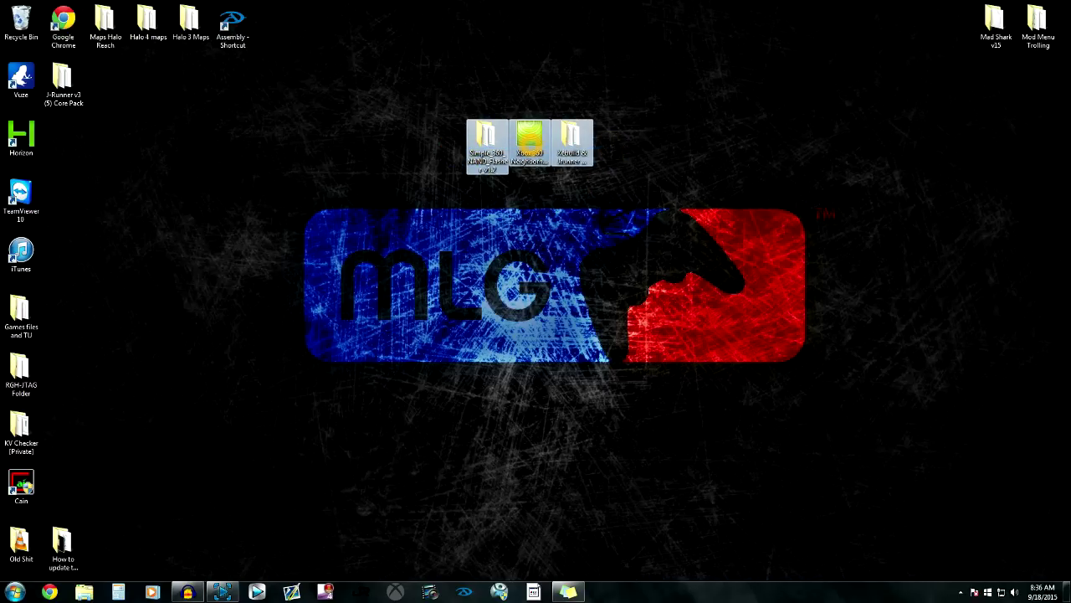
click(530, 142)
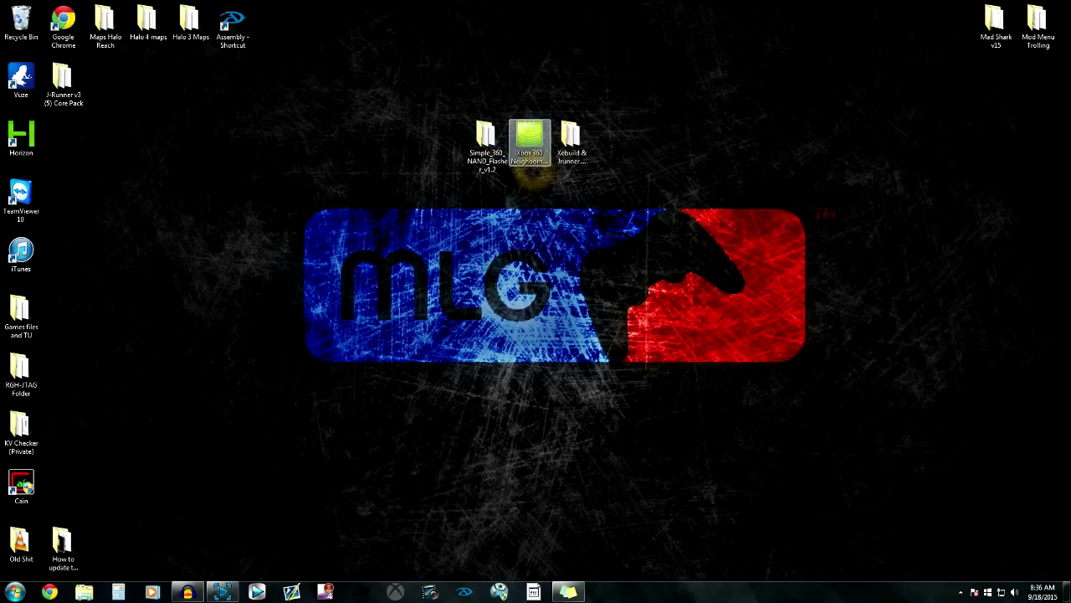
click(620, 137)
click(482, 137)
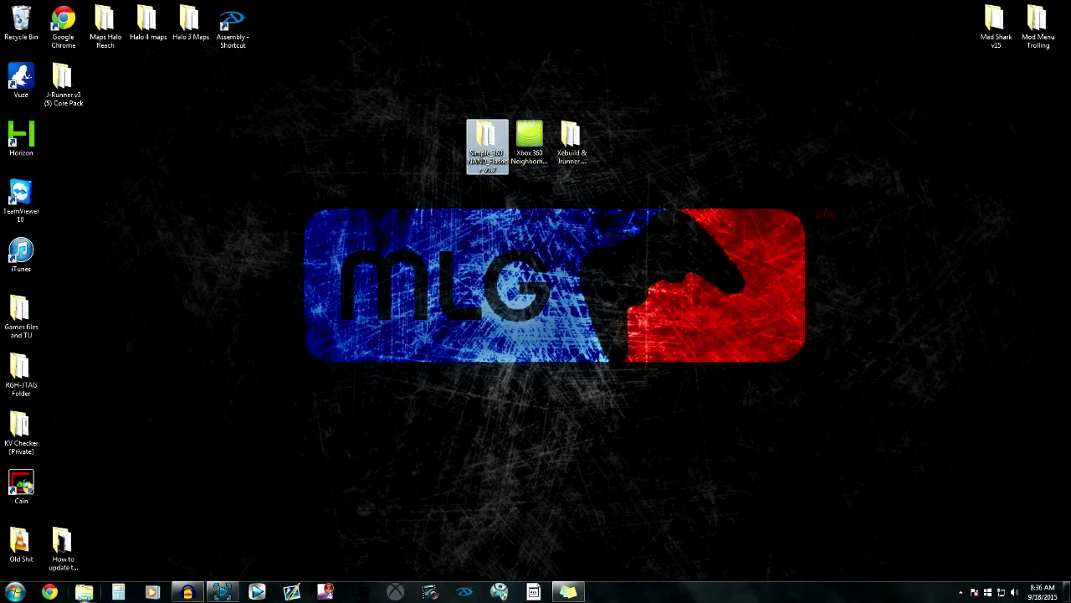
- Copy the Simple_360_NAND_Flasher_v1.2 folder from the desktop to the root of Removable Disk (E:) and close the file window
click(83, 592)
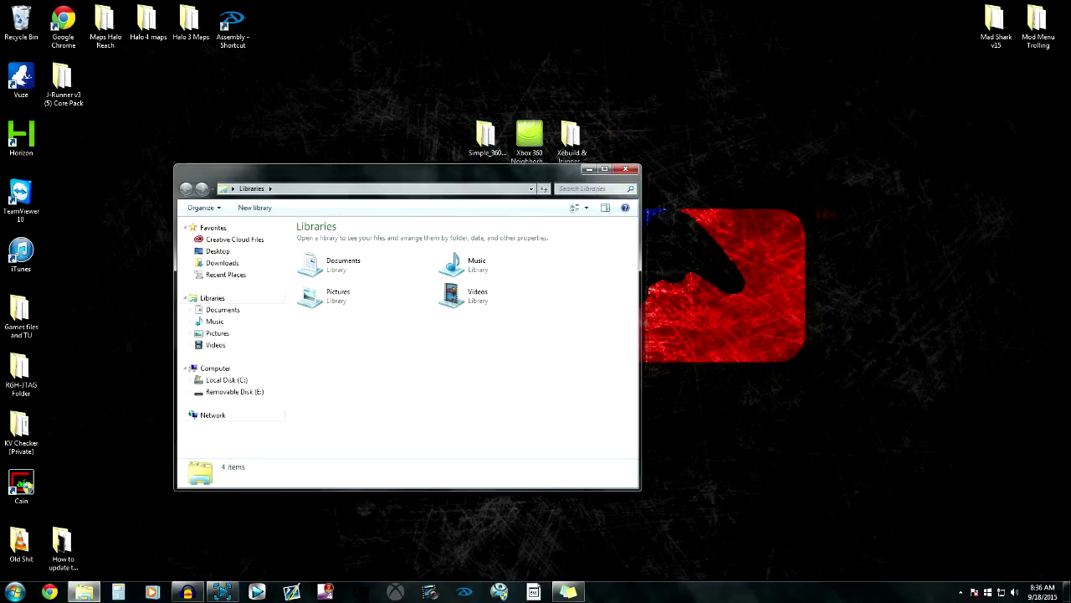
click(226, 392)
click(339, 239)
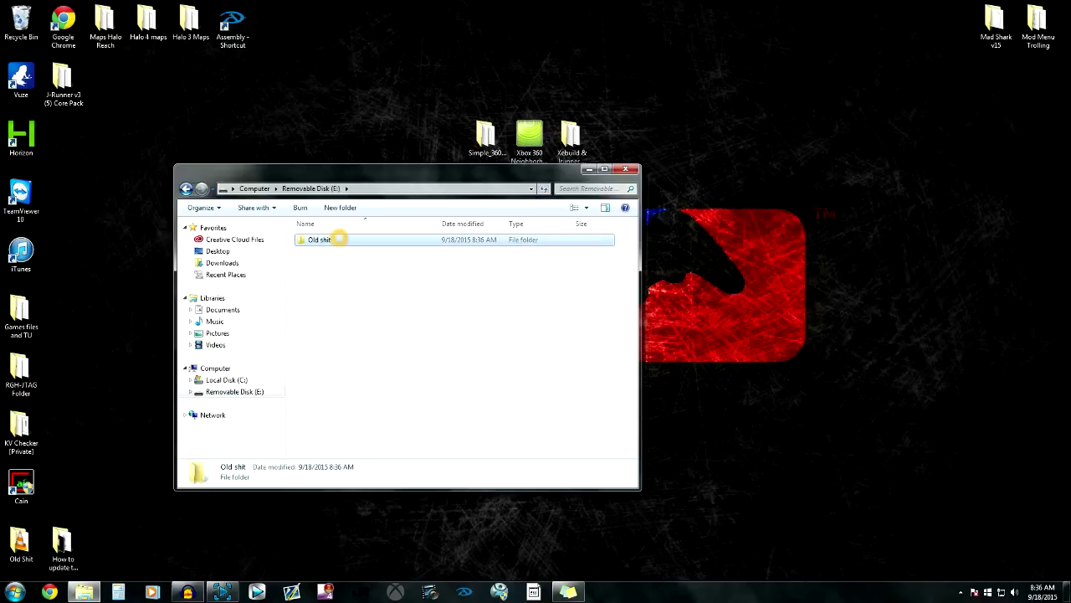
drag(402, 170, 197, 184)
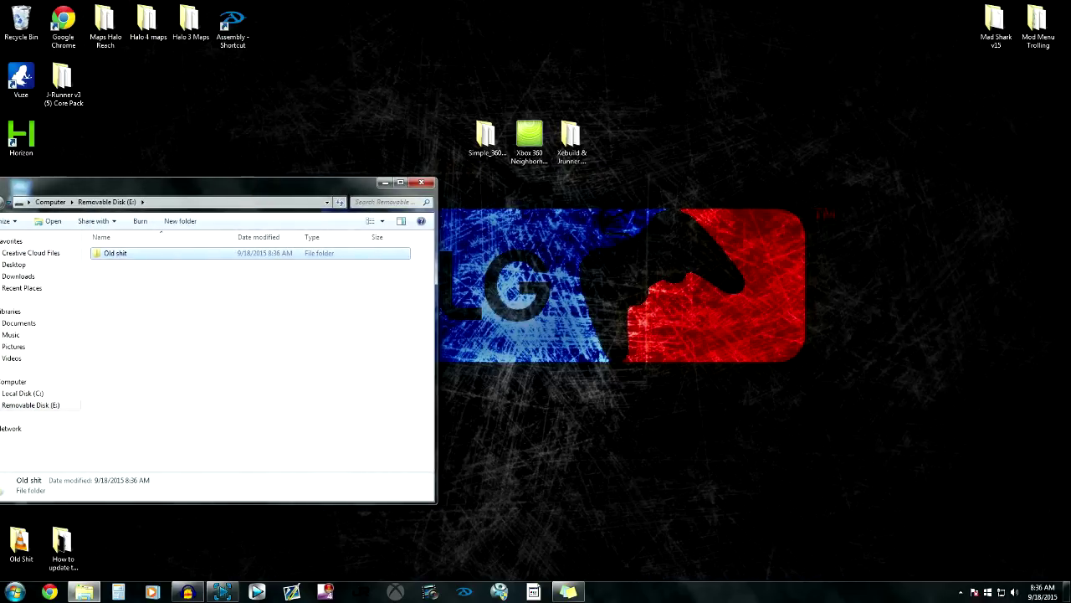
drag(485, 138, 298, 358)
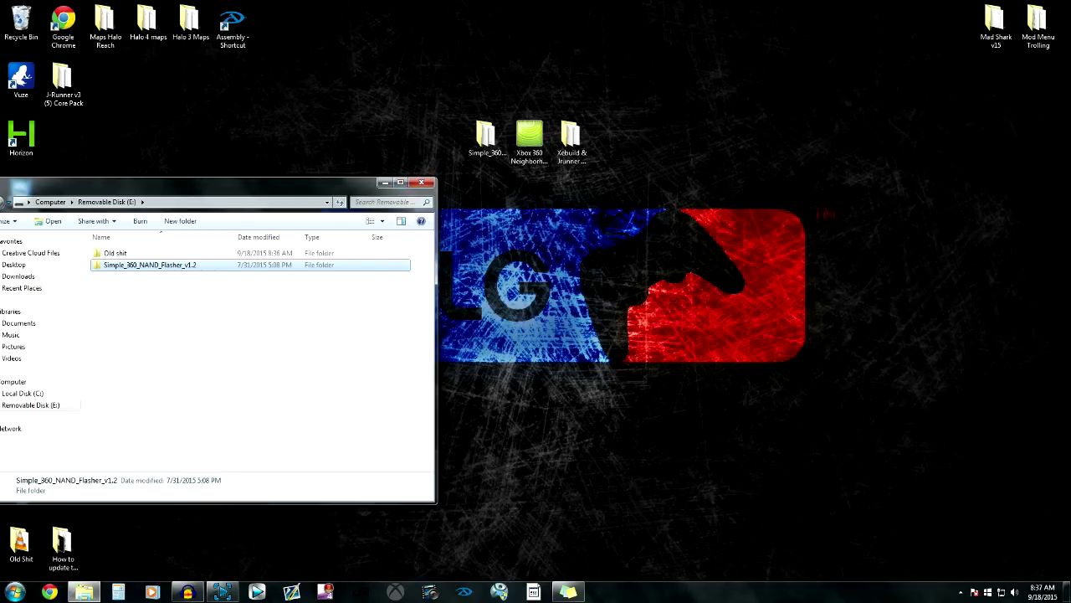
click(422, 182)
click(422, 181)
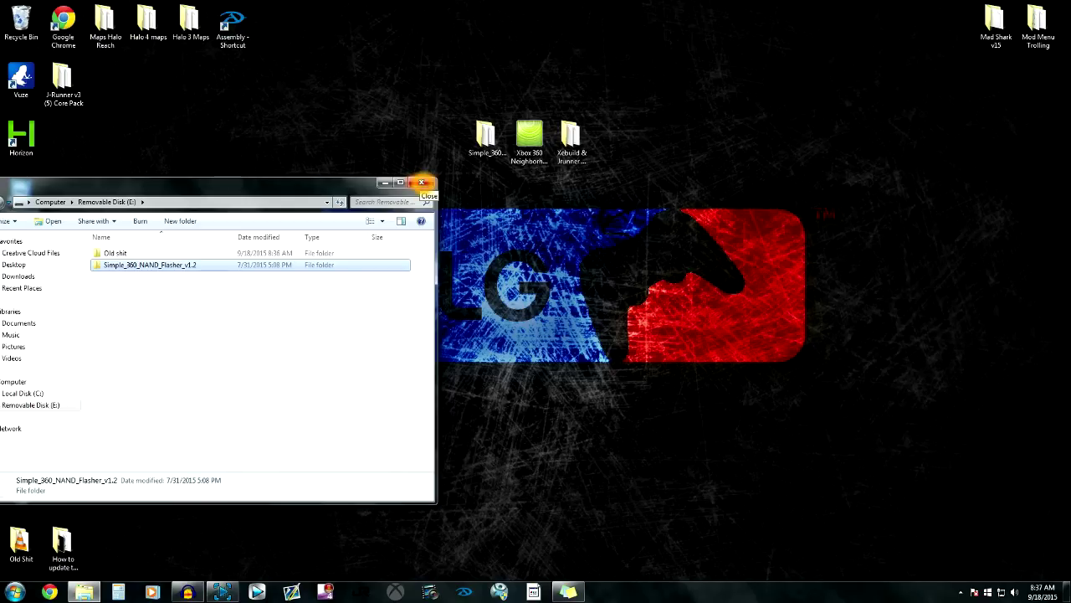
click(480, 213)
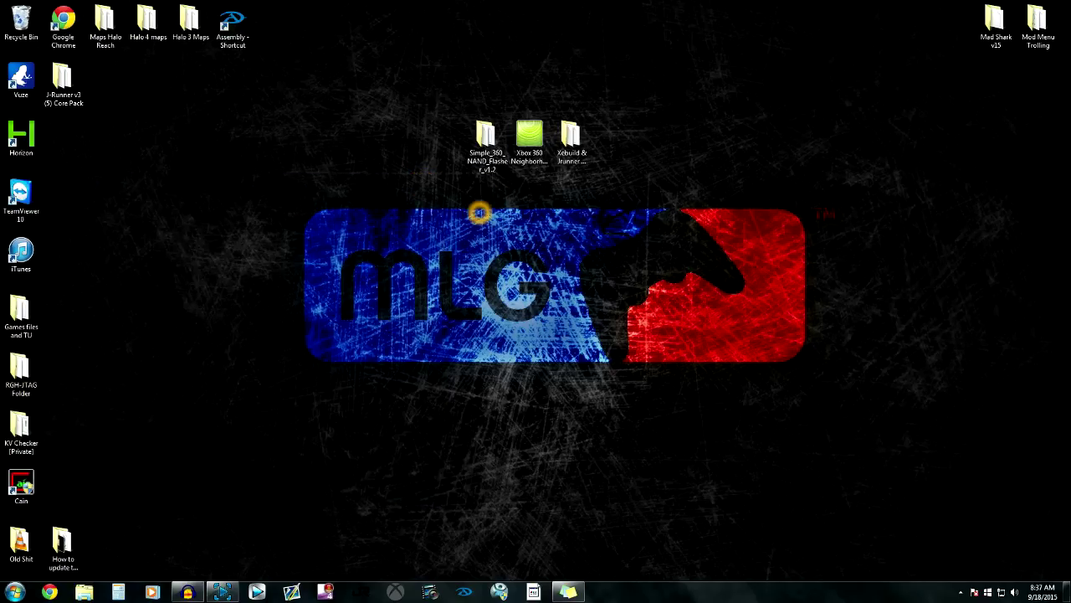
click(451, 238)
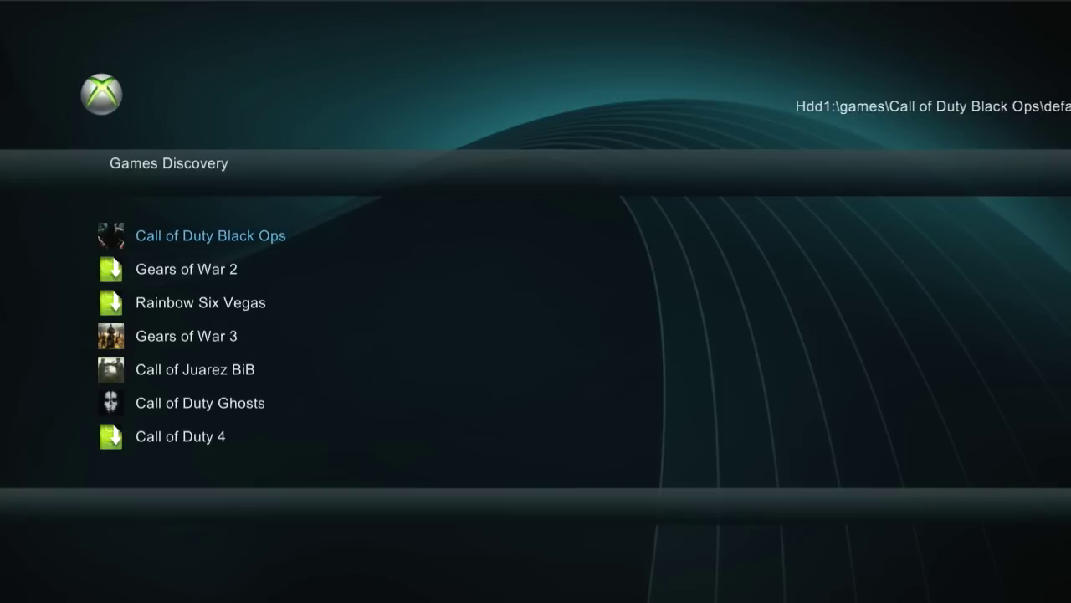
- On the console, launch Default.xex from the Simple 360 NAND Flasher folder on Usb0 and dump the NAND with Rawdump v1
key(Page_Down)
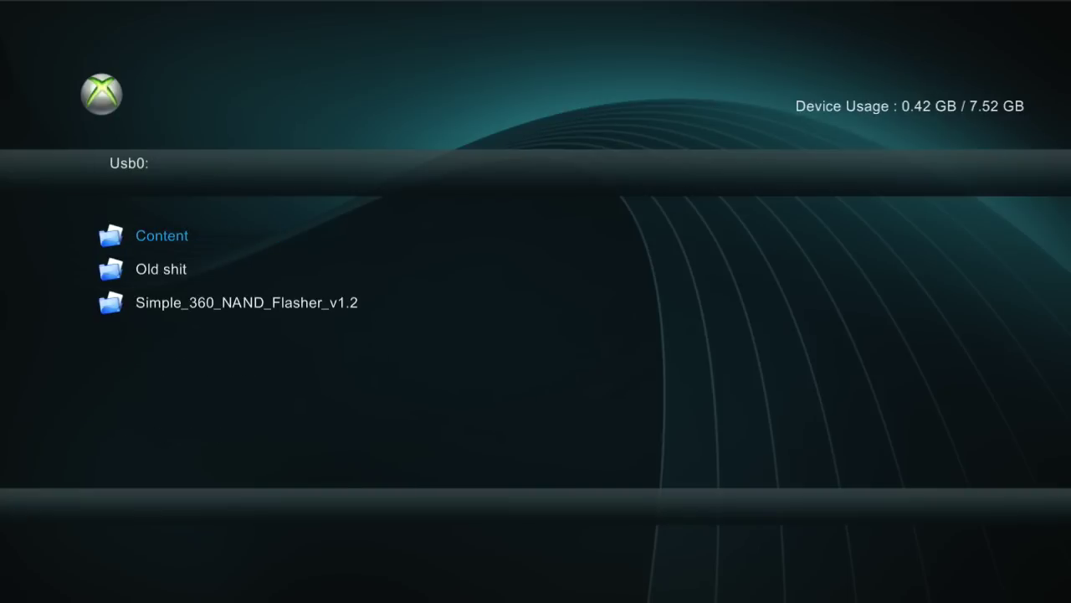
key(Down)
key(Down)
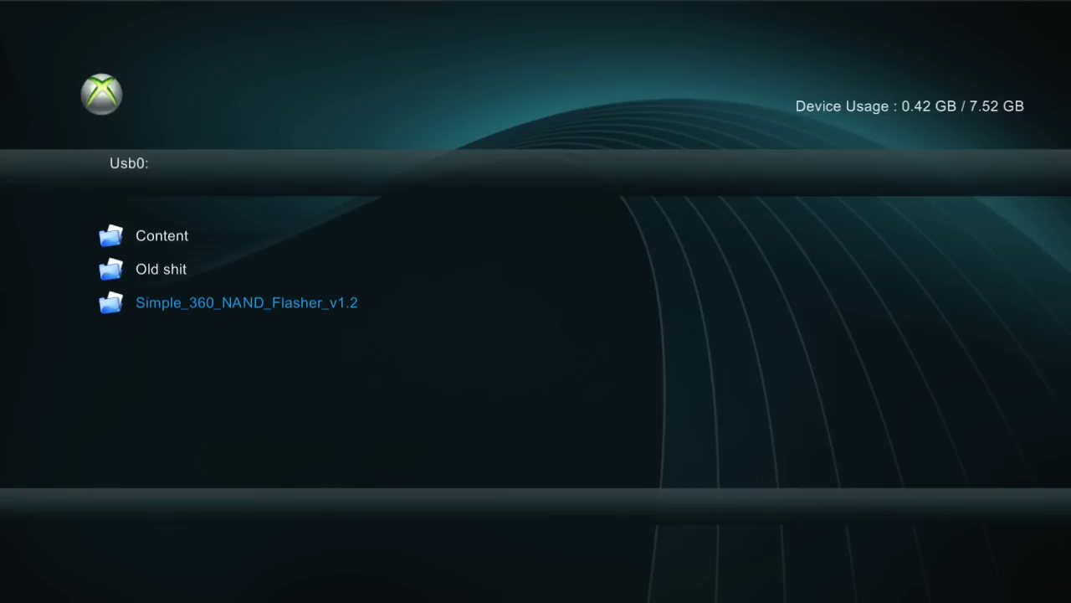
key(Return)
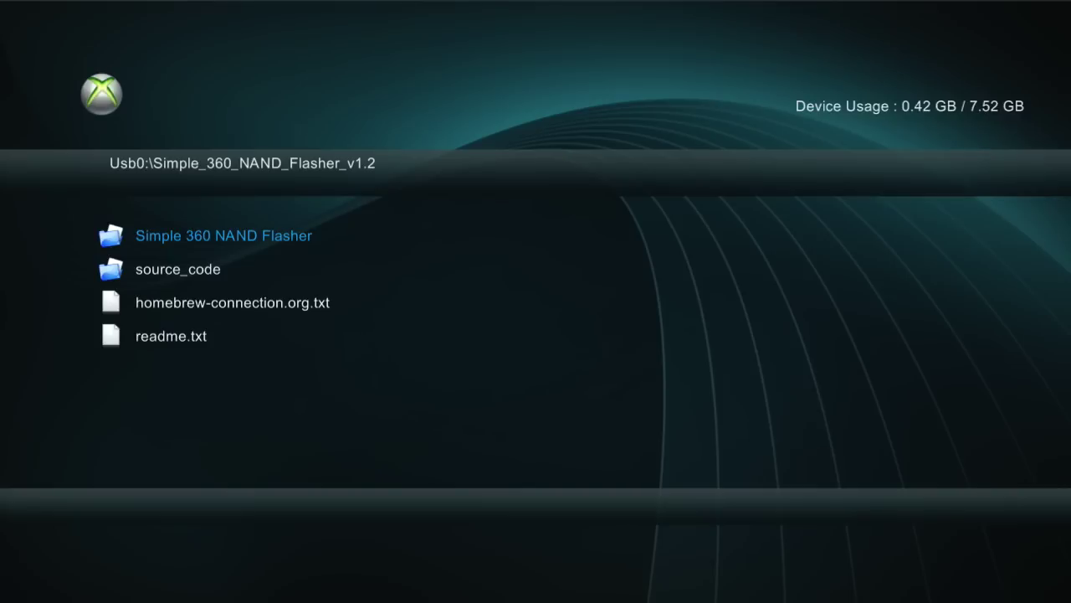
key(Return)
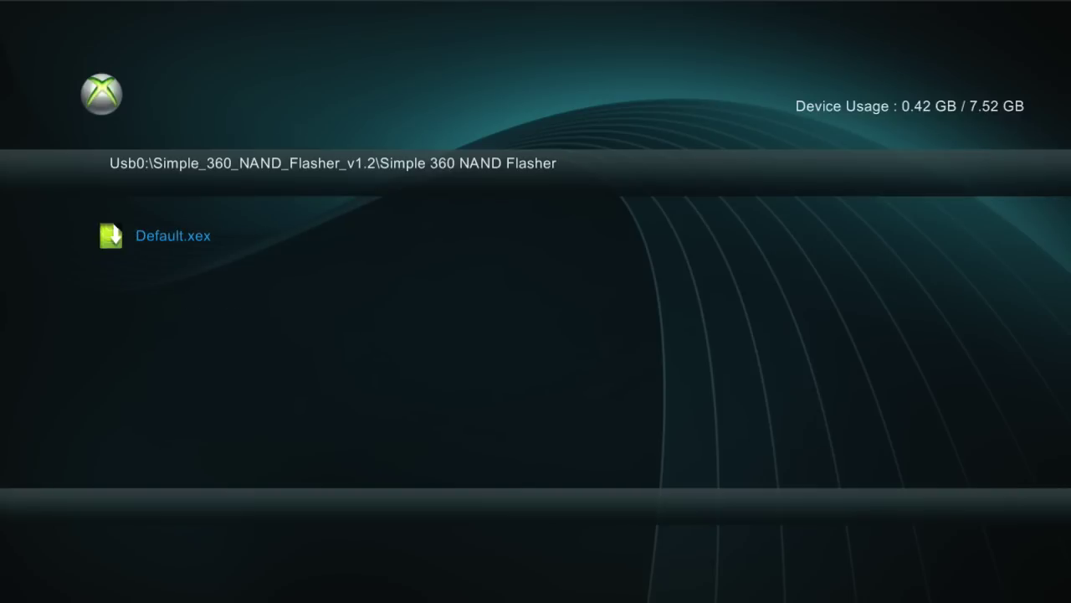
key(Return)
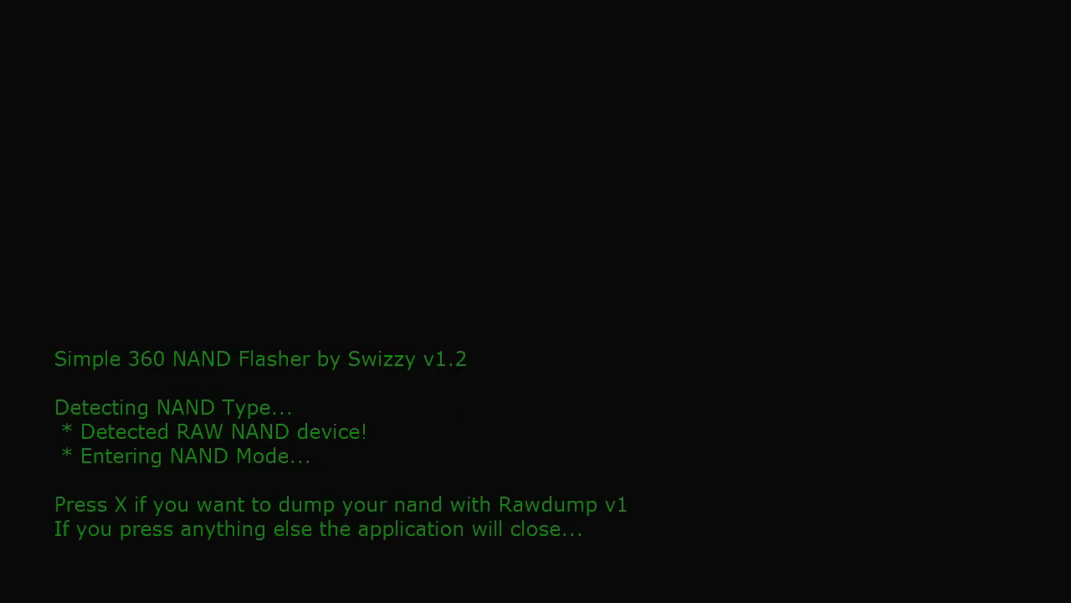
key(x)
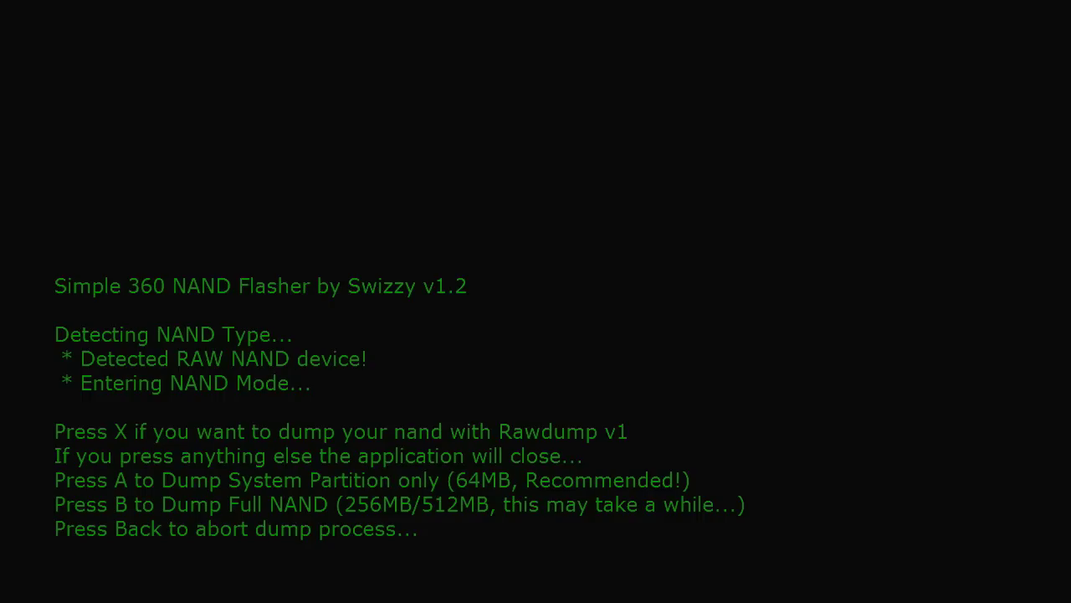
key(b)
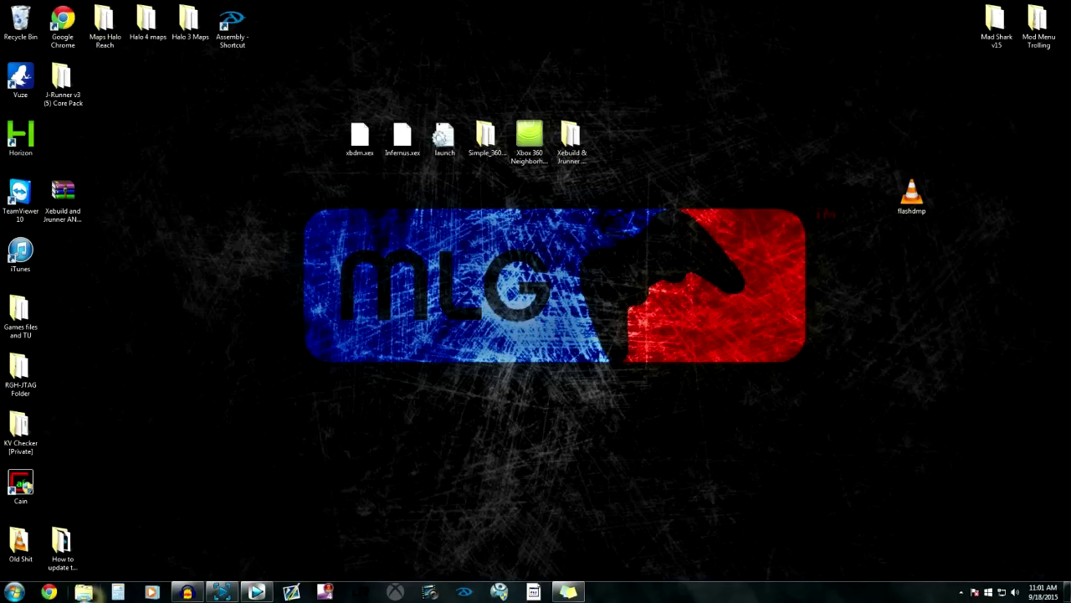
- On the PC, copy flashdmp from the removable disk's Simple 360 NAND Flasher folder to the desktop and close the window
click(84, 592)
click(368, 430)
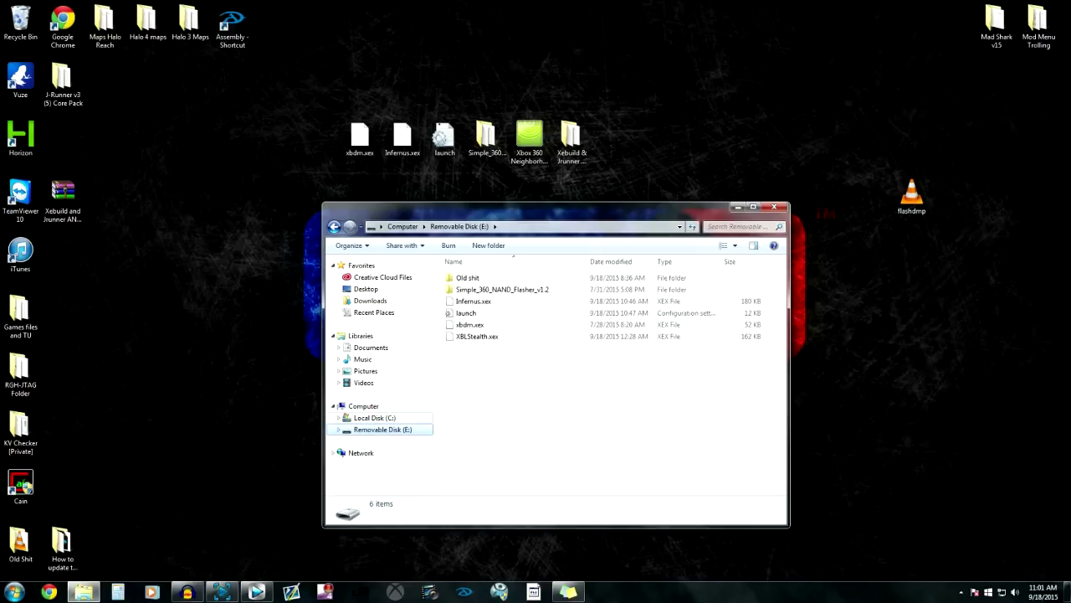
double_click(485, 289)
double_click(475, 278)
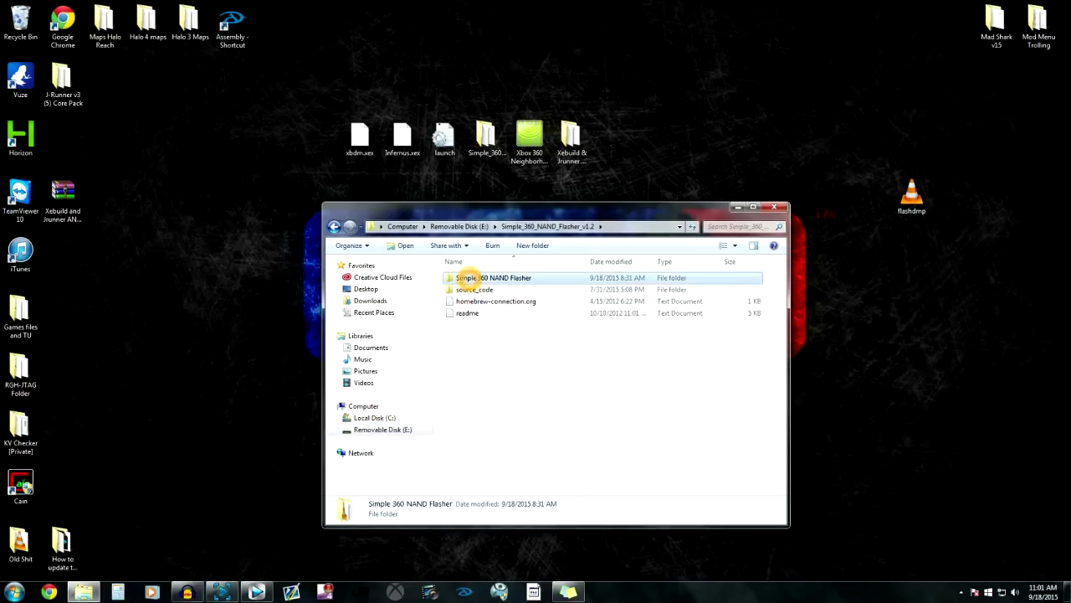
click(469, 288)
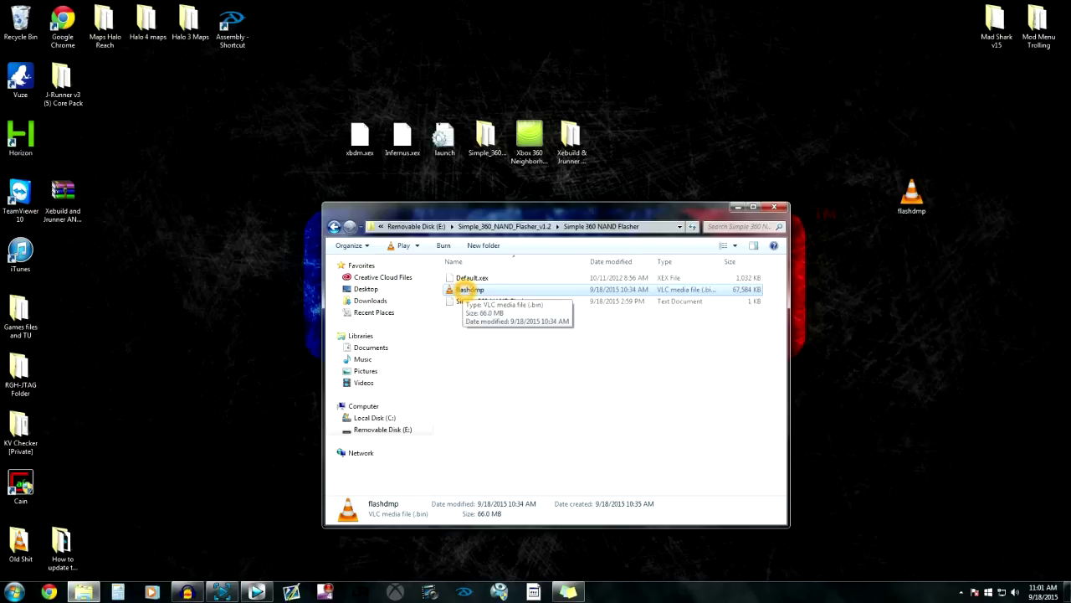
drag(469, 290, 930, 187)
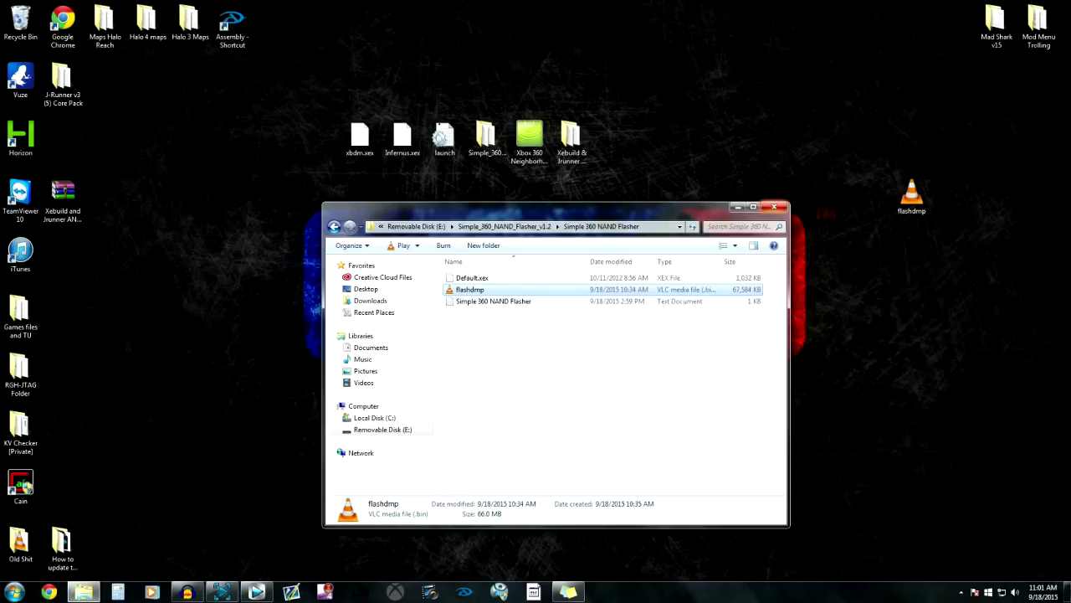
click(771, 207)
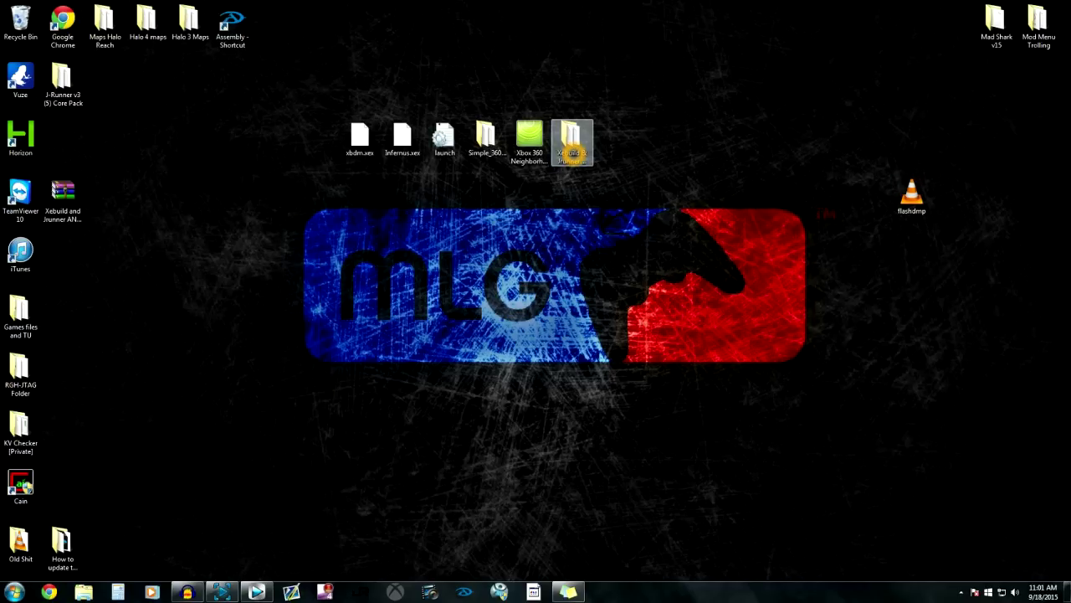
- Launch xeBuild GUI 2.0 from the xeBuild_GUI_2.094 (17489) folder inside Xebuild & Jrunner (17489) and close the folder window
double_click(572, 147)
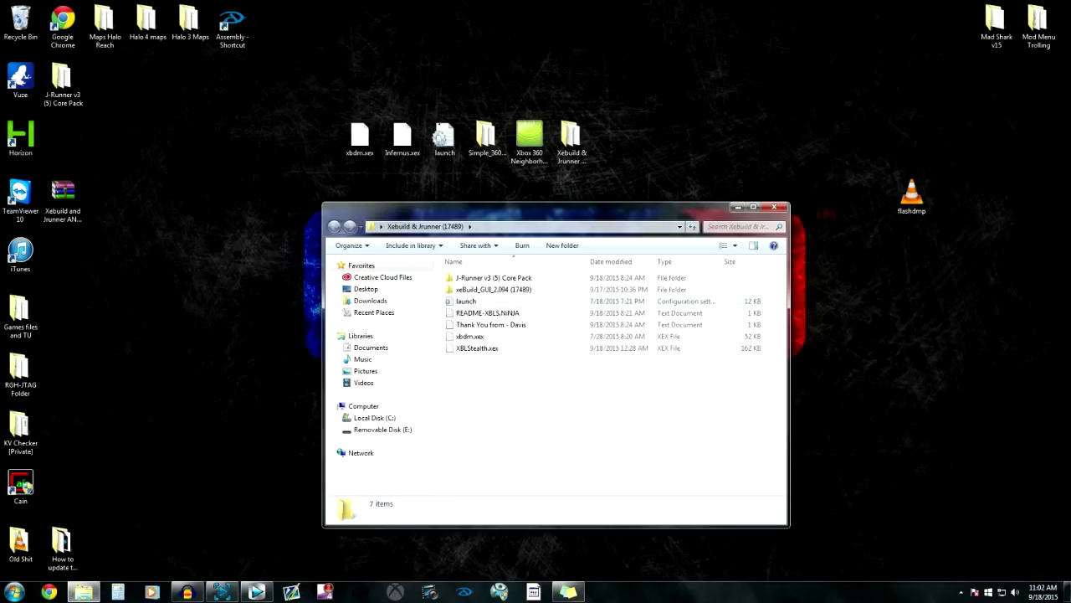
double_click(471, 289)
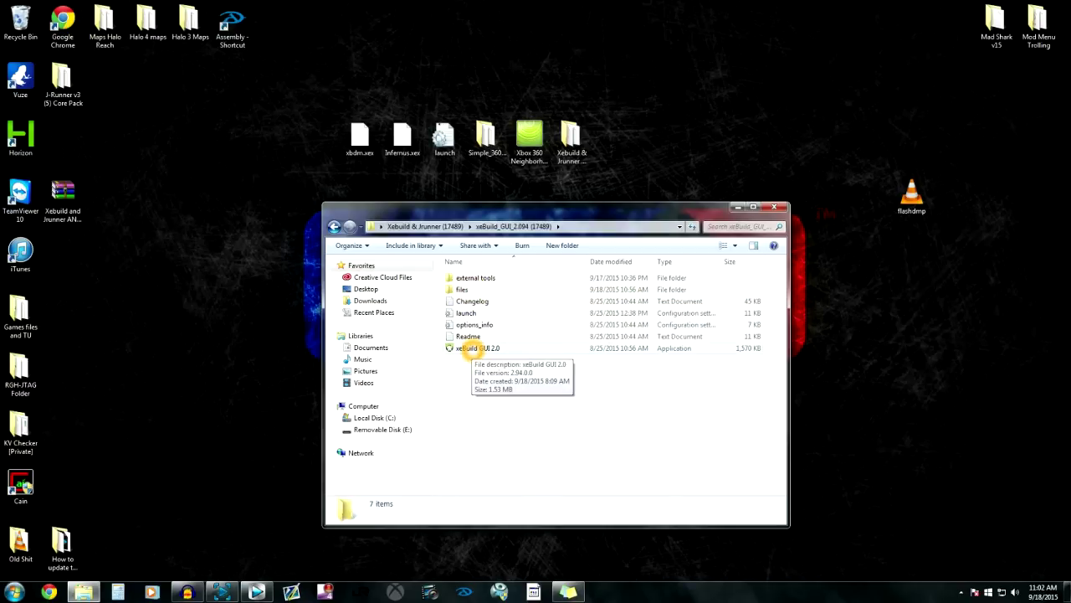
click(473, 350)
double_click(473, 350)
click(566, 305)
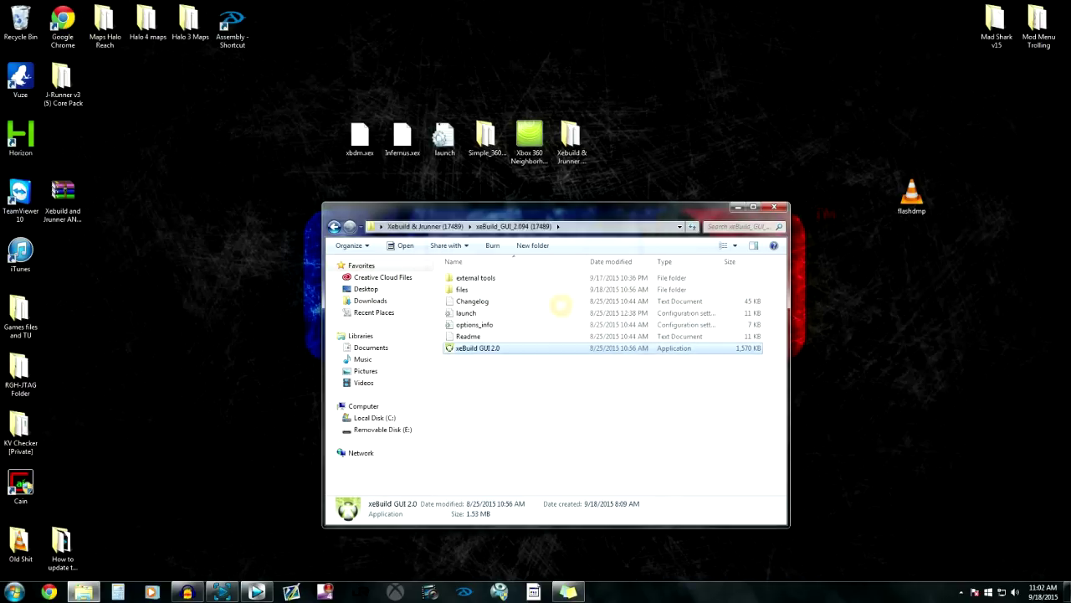
click(774, 207)
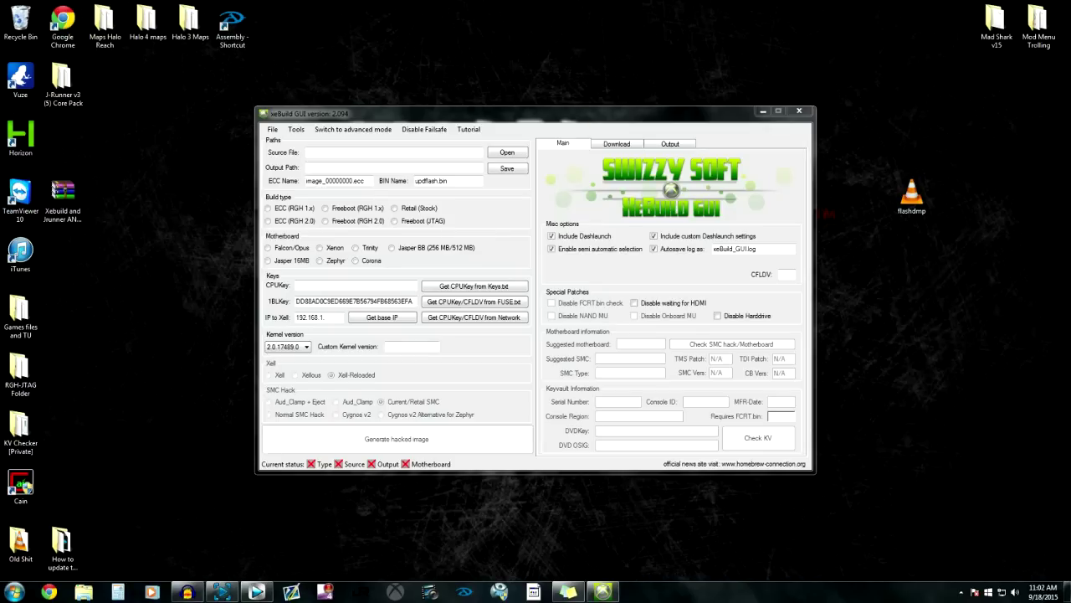
- Load flashdmp.bin from the desktop as the source file
click(911, 194)
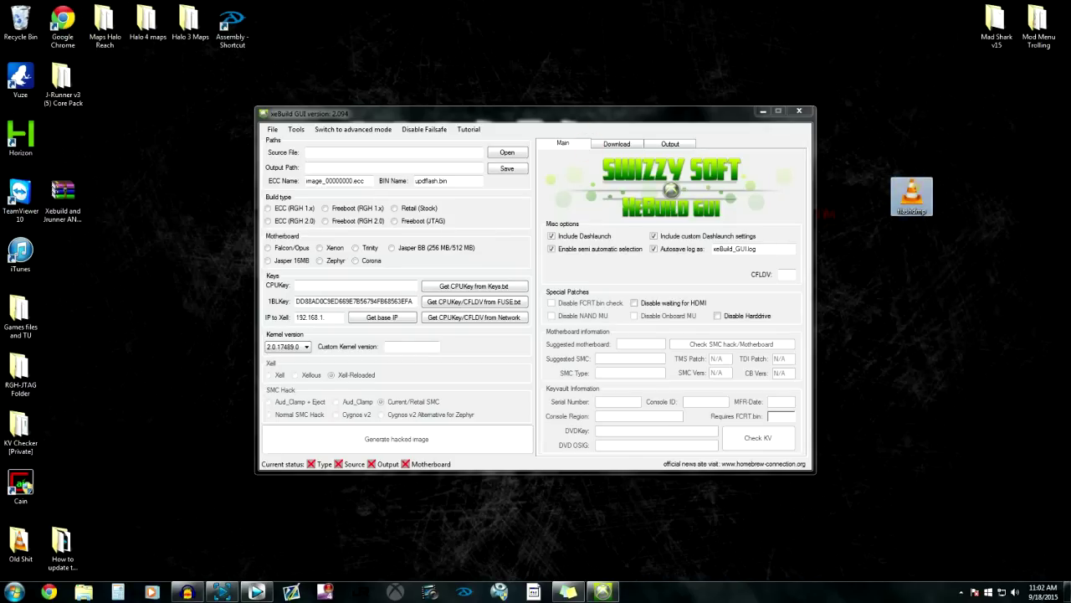
click(451, 154)
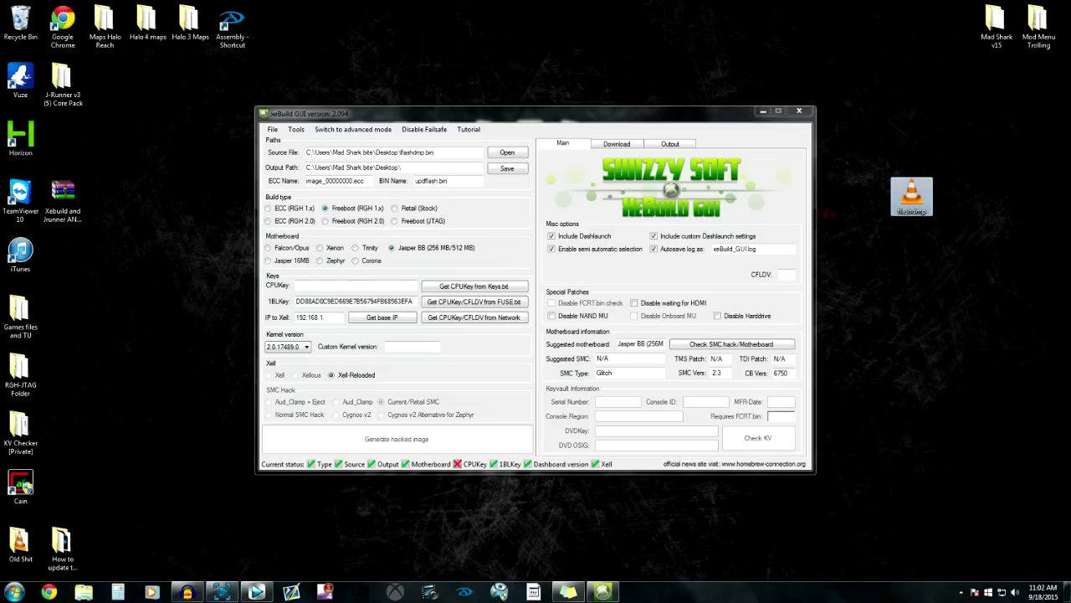
- Review the selected build type and motherboard options for the loaded NAND dump
click(351, 210)
click(338, 211)
click(407, 250)
click(408, 251)
click(371, 210)
click(344, 199)
click(389, 238)
click(330, 225)
click(331, 196)
click(342, 209)
click(365, 208)
click(397, 231)
click(385, 229)
click(401, 225)
click(459, 220)
click(395, 251)
click(271, 240)
- Paste the console's CPU key into the CPUKey field
right_click(364, 286)
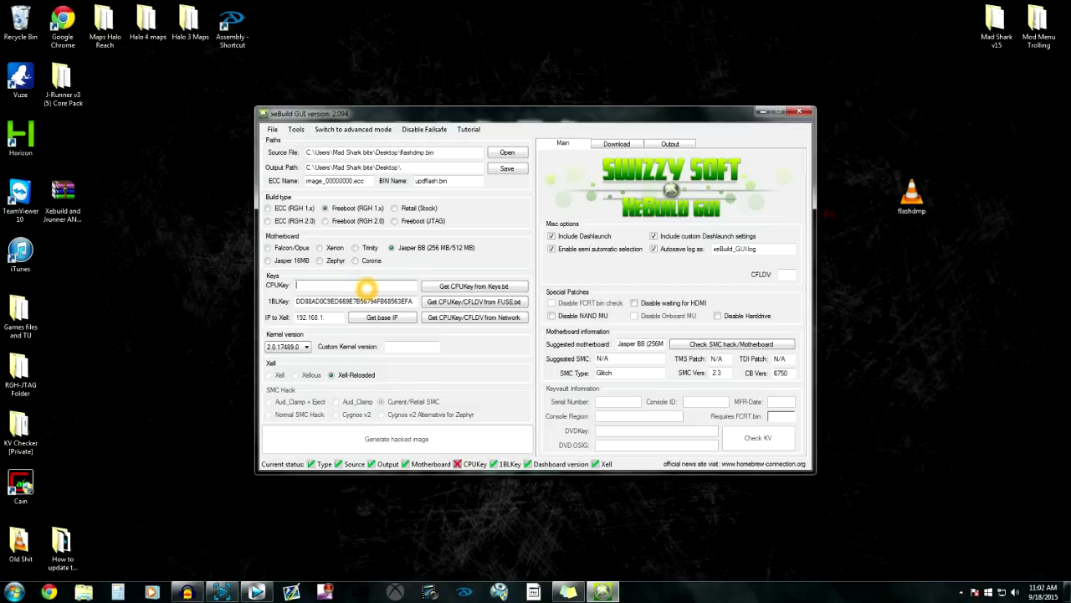
click(392, 335)
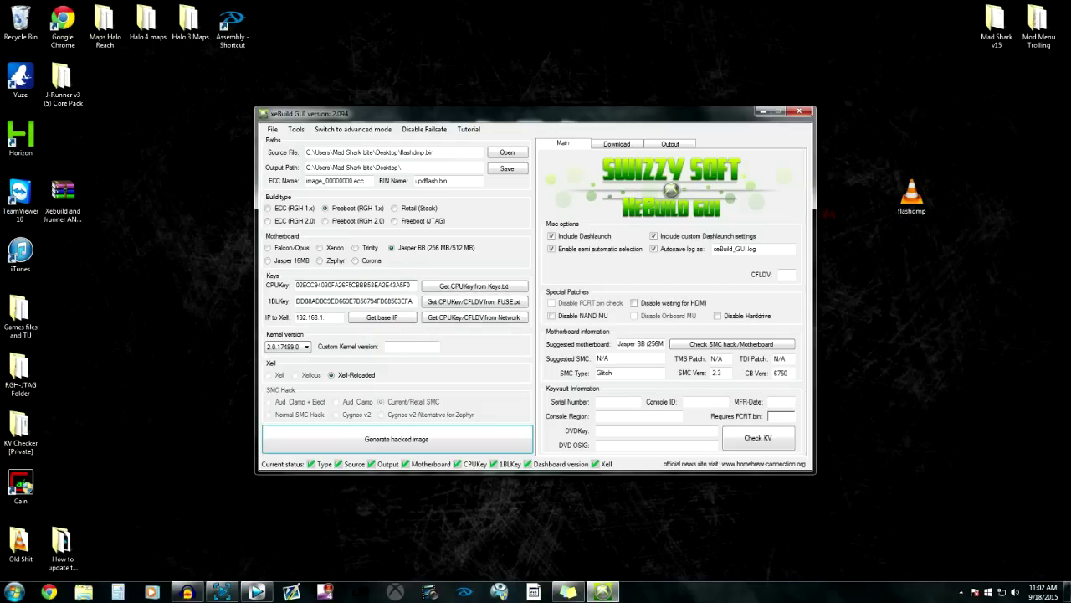
click(321, 284)
click(313, 283)
click(407, 268)
click(377, 288)
- Check which kernel version is selected for the hacked image
click(274, 346)
click(271, 332)
click(275, 349)
click(282, 348)
click(281, 347)
click(284, 349)
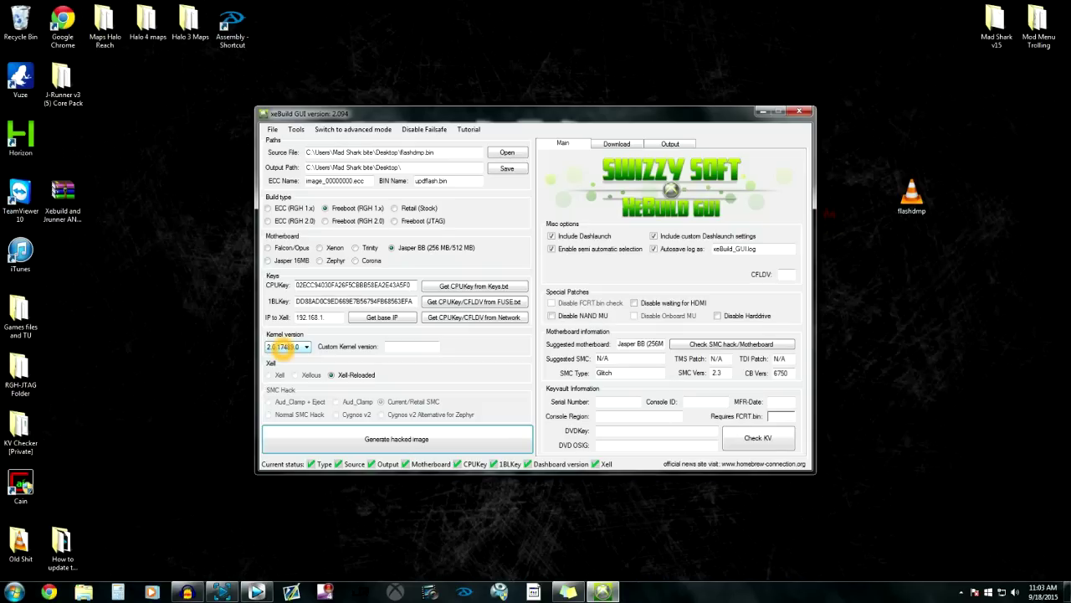
- Review the kernel version, XeLL type, Dashlaunch options, special patches and motherboard information for the hacked image
click(285, 348)
click(303, 351)
click(298, 345)
click(332, 375)
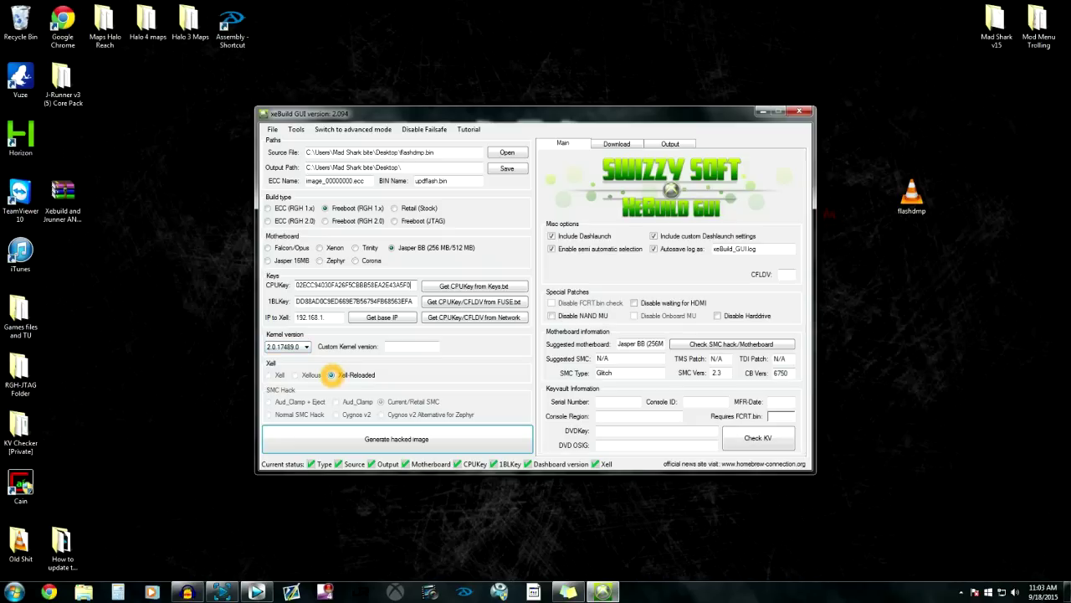
click(521, 330)
click(549, 241)
click(672, 250)
click(553, 234)
click(617, 282)
click(589, 365)
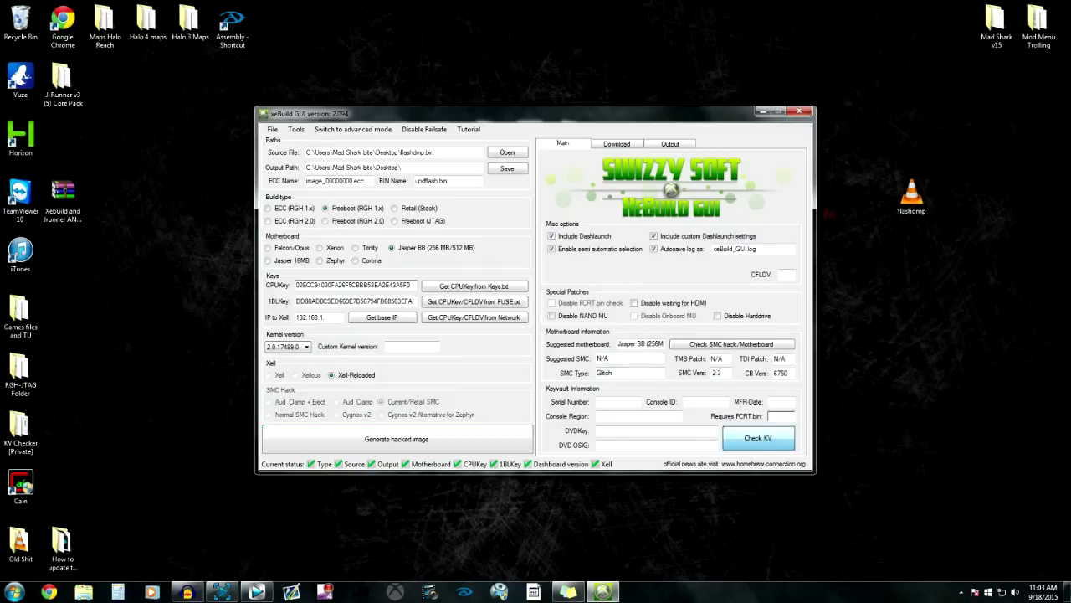
- Check the NAND dump's keyvault with the entered CPU key and read the decrypted console details
click(760, 439)
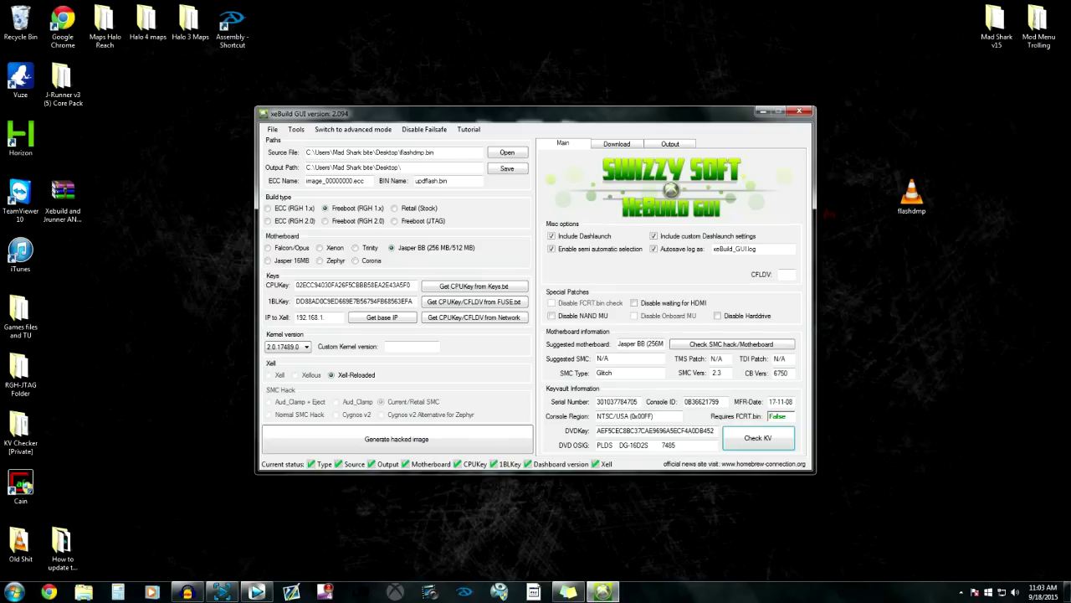
click(579, 417)
click(634, 410)
click(492, 276)
- Generate the hacked image and keep both the program and its output log open when the build finishes
click(407, 439)
click(566, 343)
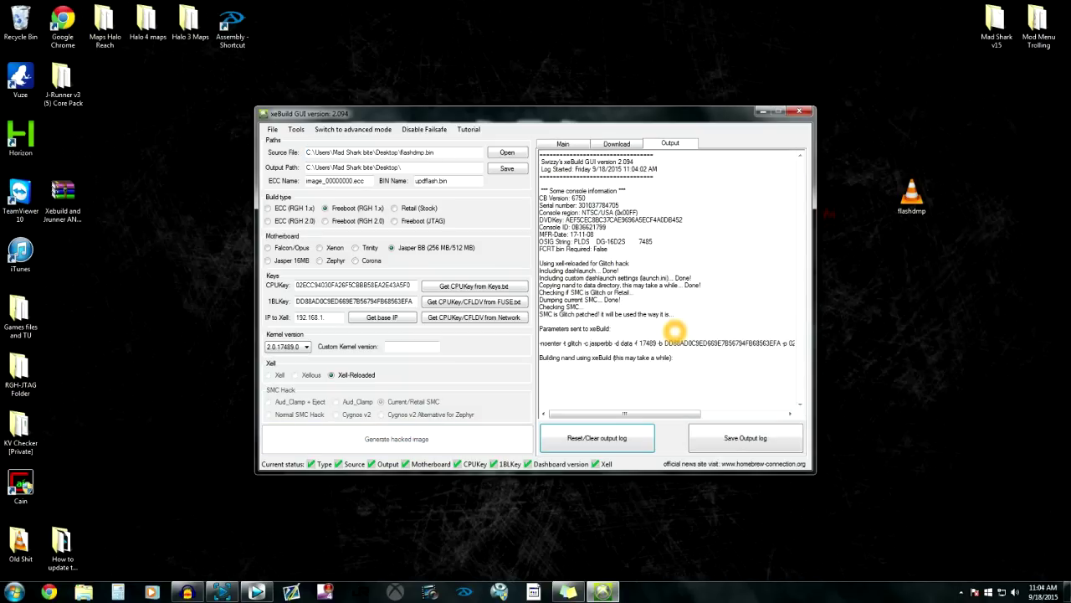
click(683, 273)
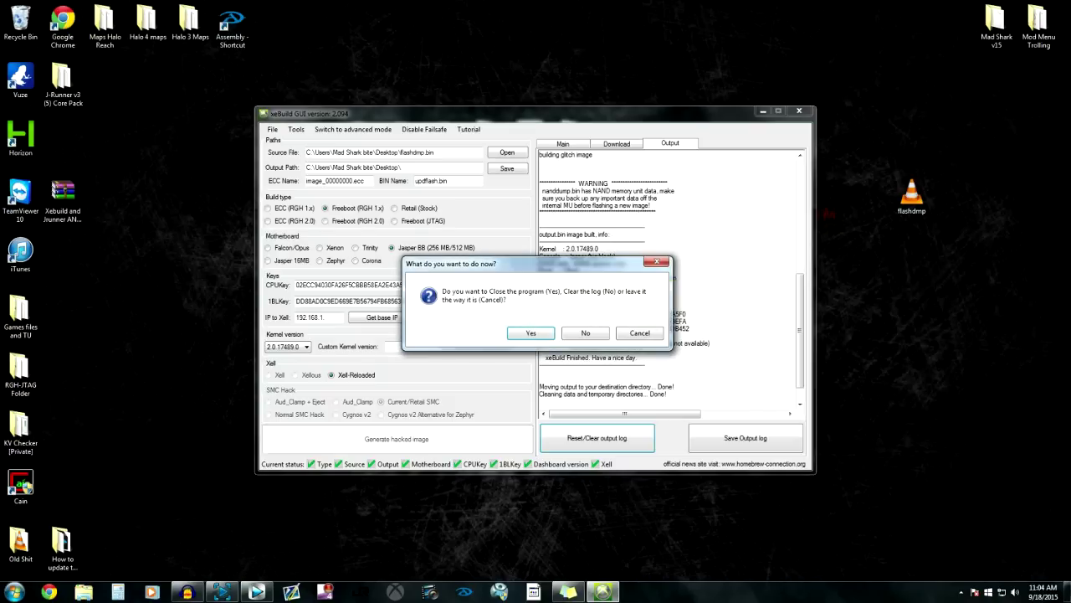
click(641, 332)
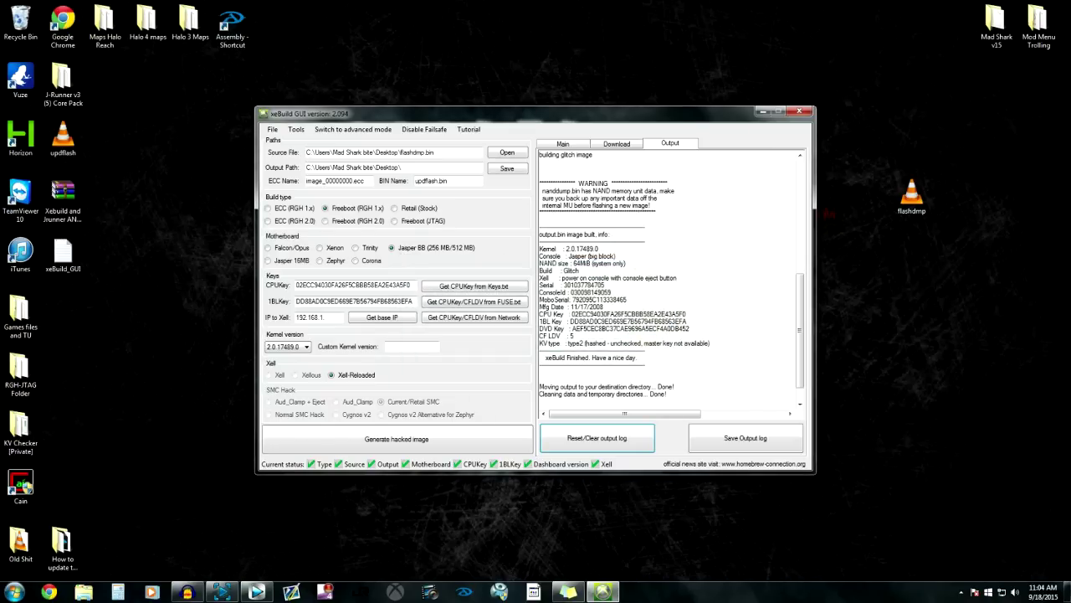
- Examine the built image's kernel, console and key details in the output log, and close the program
drag(540, 248, 650, 270)
click(580, 270)
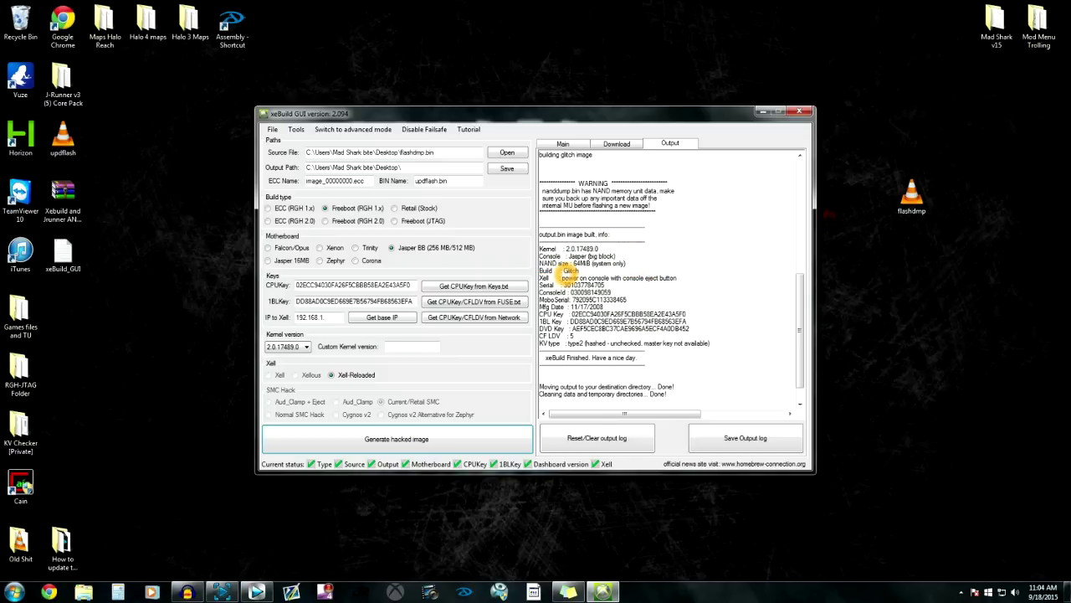
drag(540, 277, 688, 322)
click(738, 324)
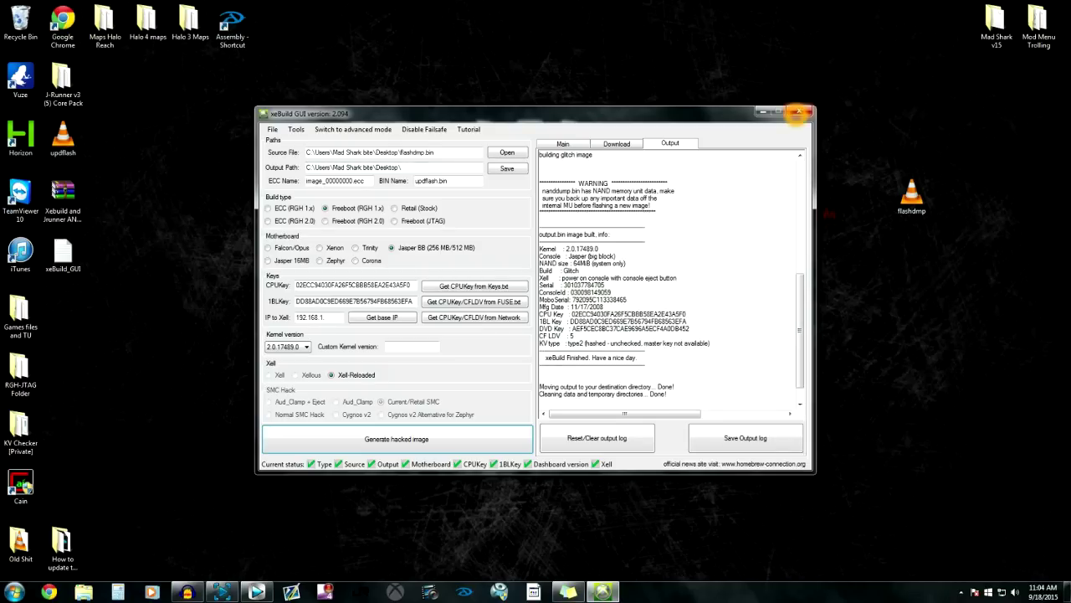
click(800, 112)
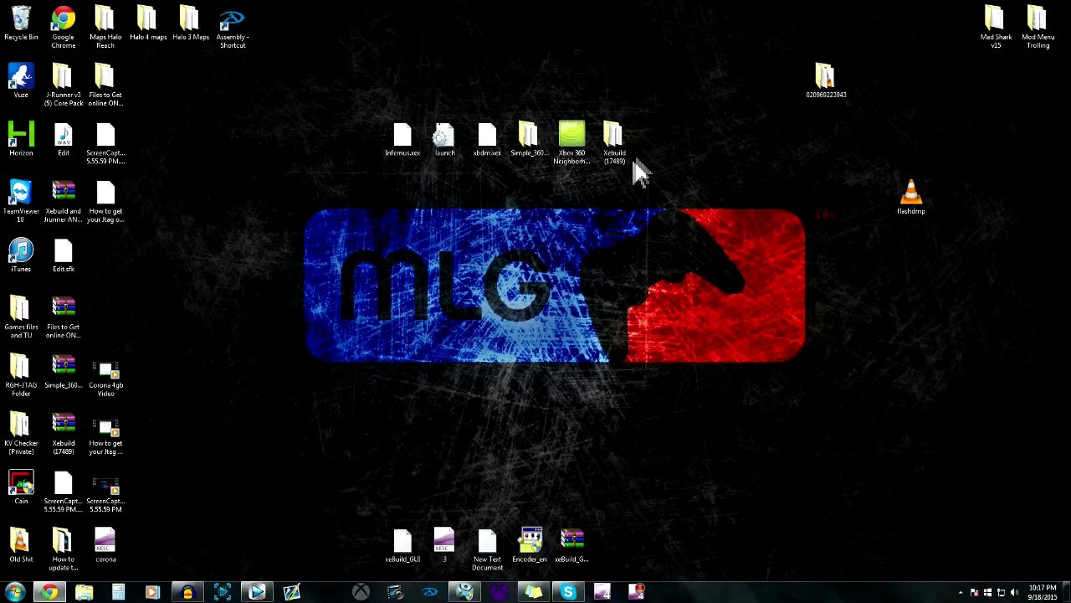
click(529, 142)
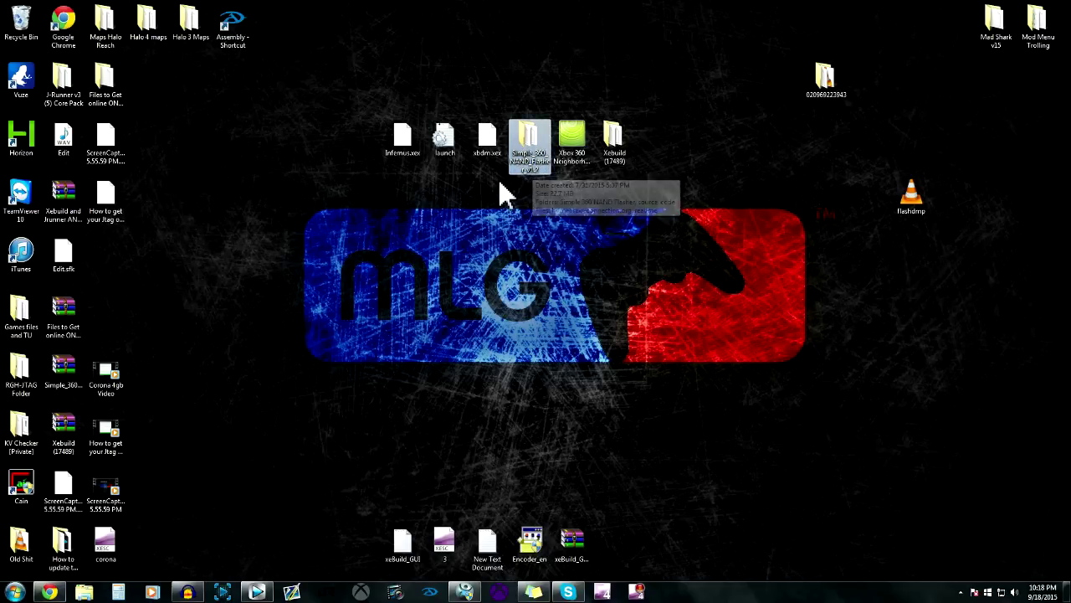
click(514, 209)
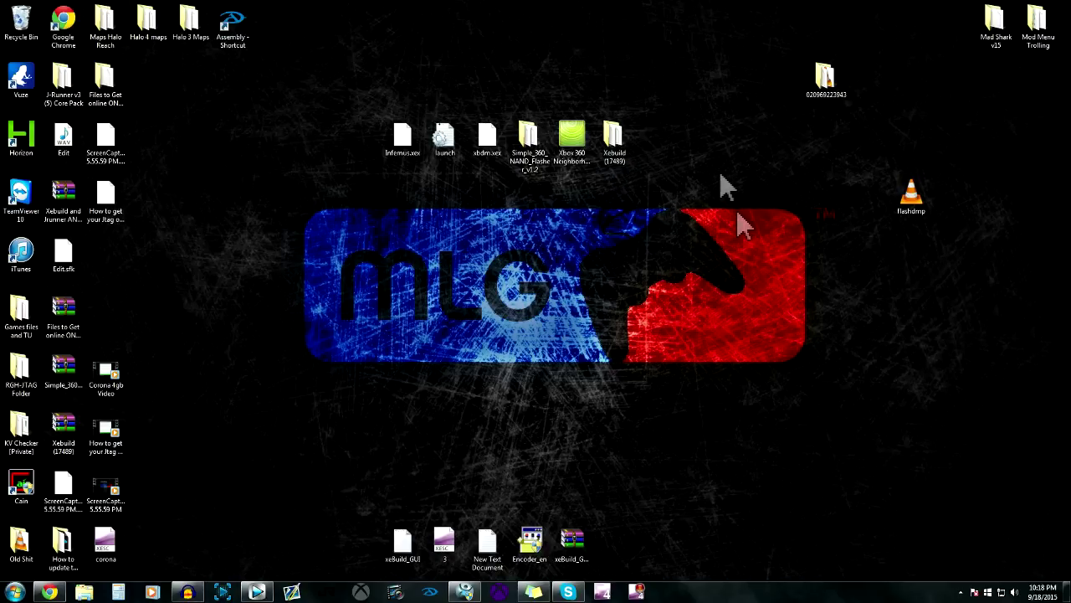
click(912, 209)
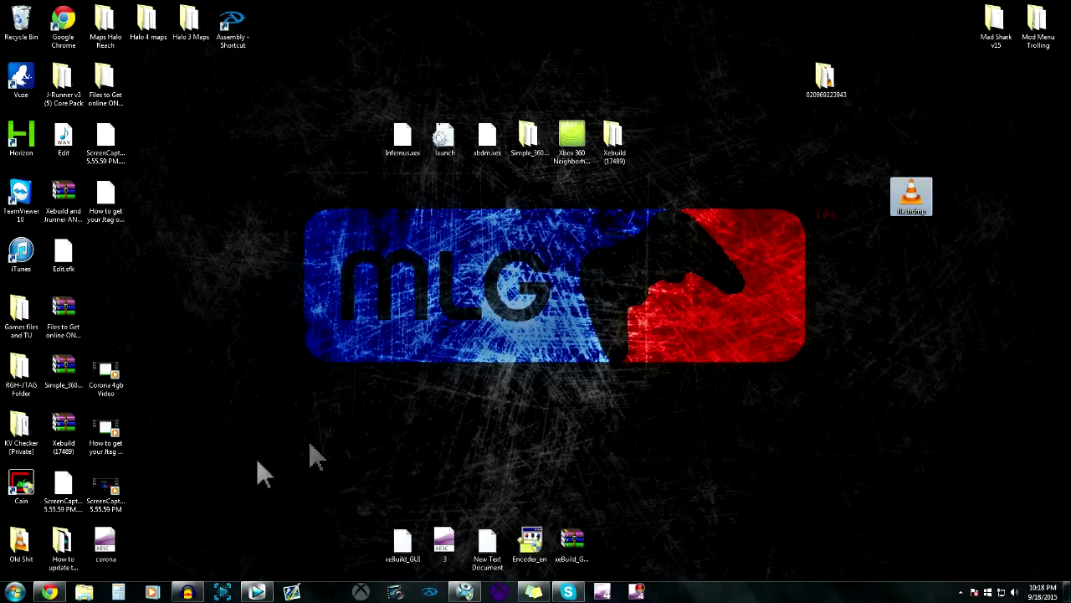
- Locate the flashdmp file in the removable disk's Simple 360 NAND Flasher folder, and close the file window
click(88, 592)
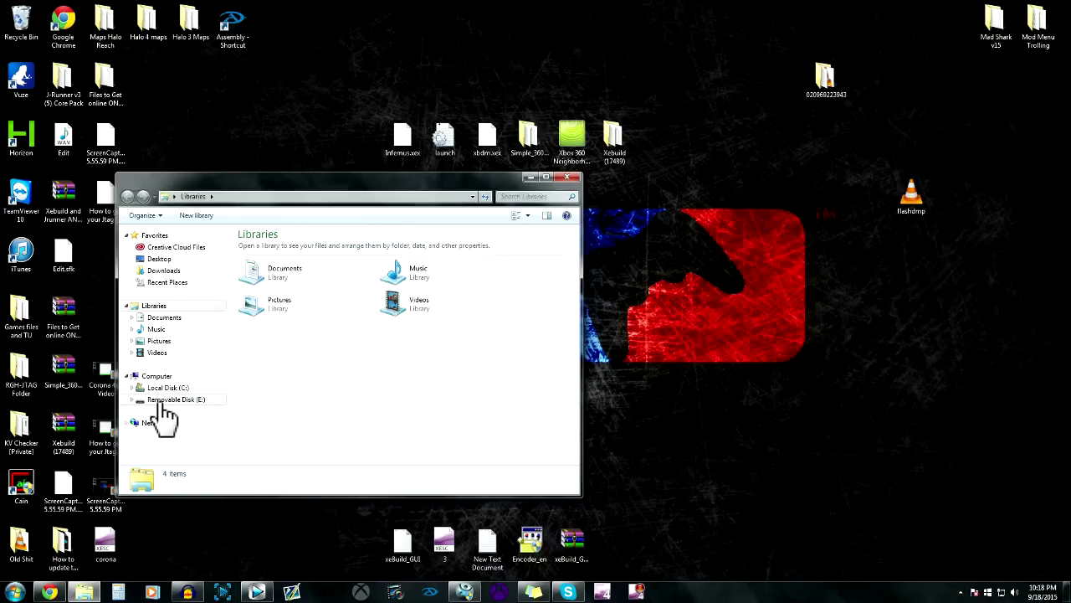
click(156, 400)
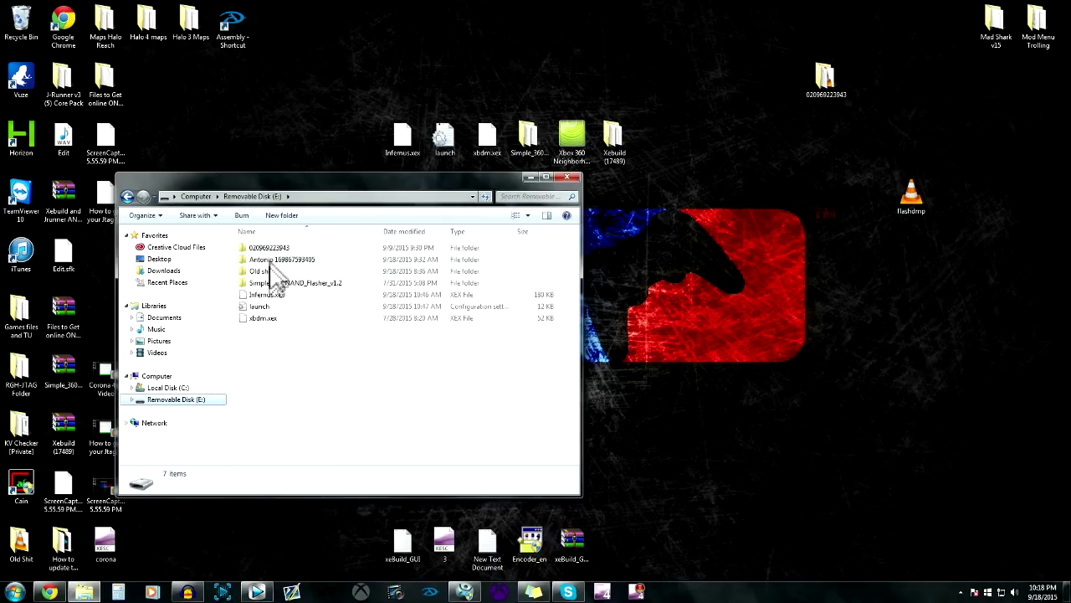
double_click(260, 283)
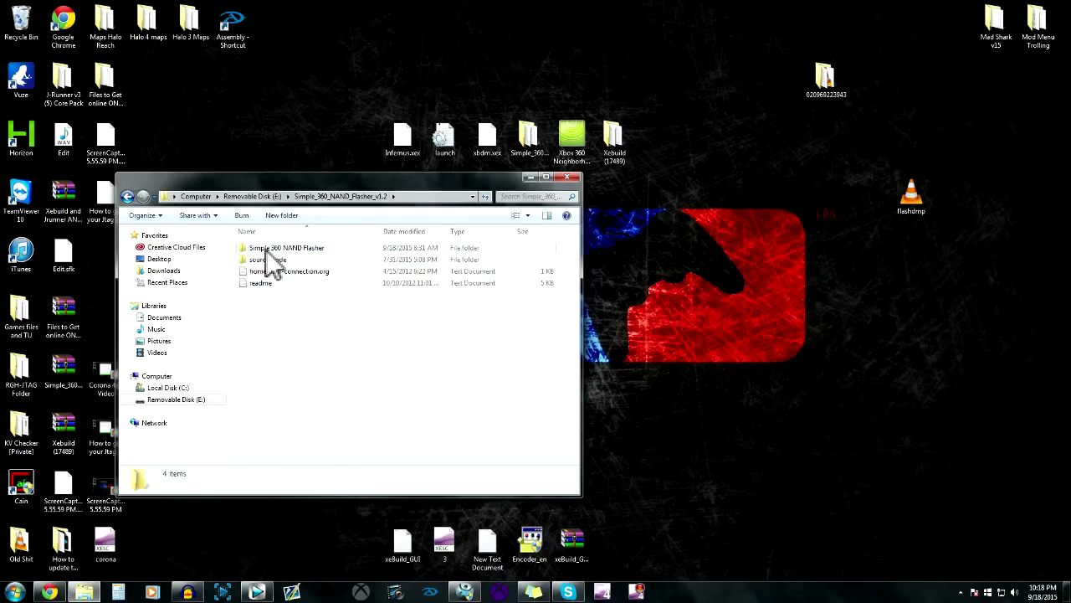
double_click(257, 251)
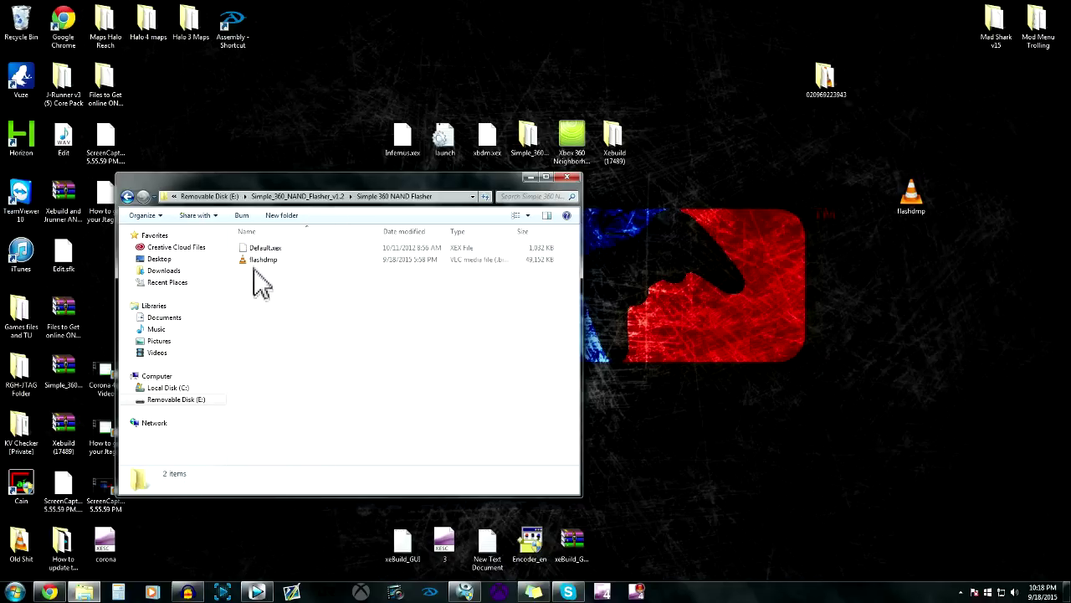
drag(256, 268, 264, 289)
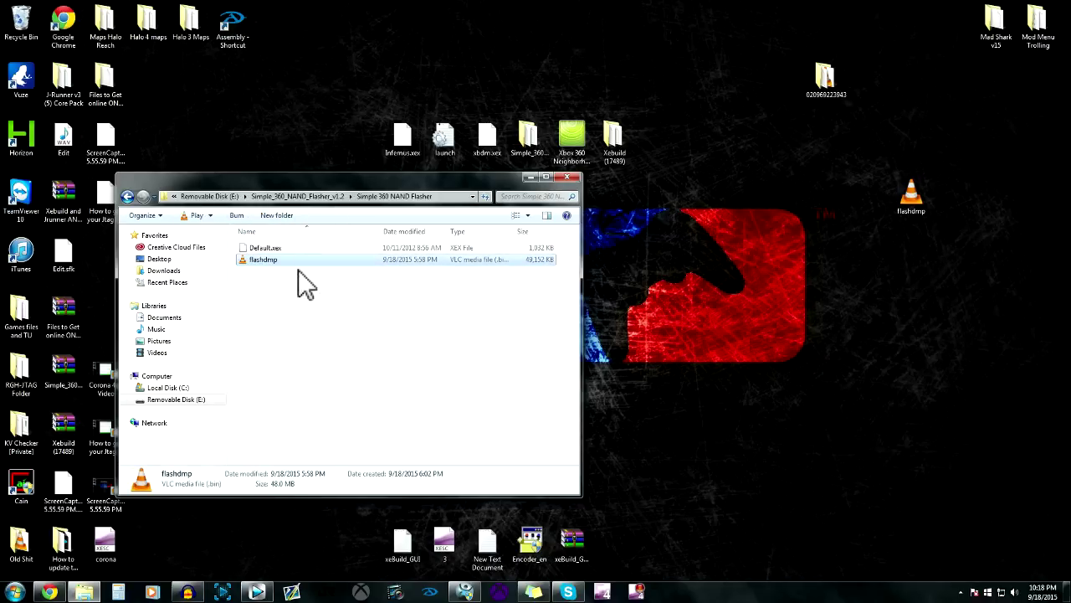
click(566, 176)
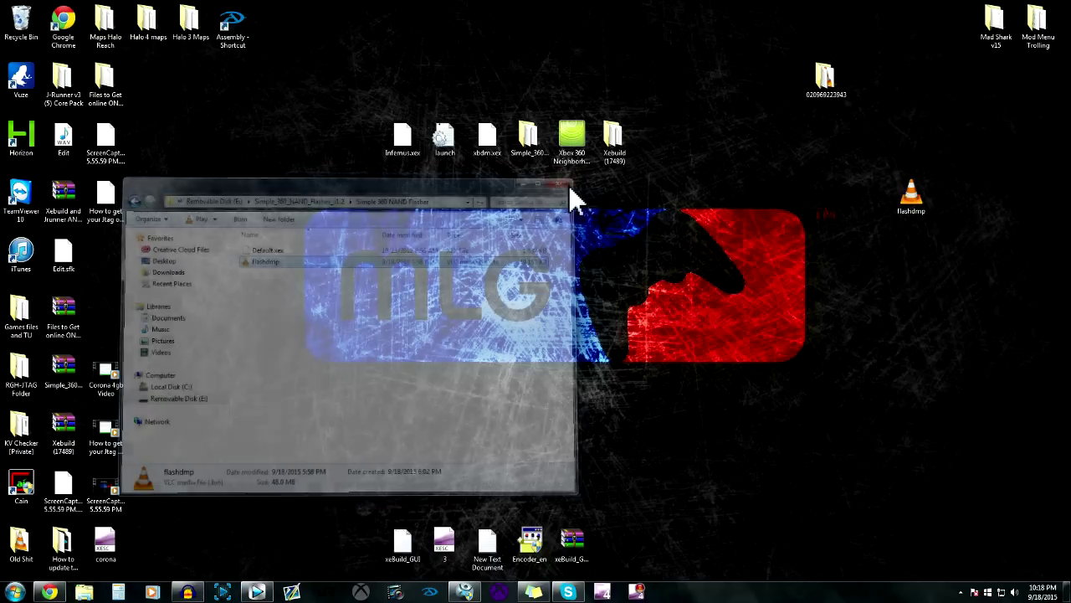
- Run xeBuild GUI 2.0 from the Xebuild (17489) desktop folder and close the folder window
double_click(619, 148)
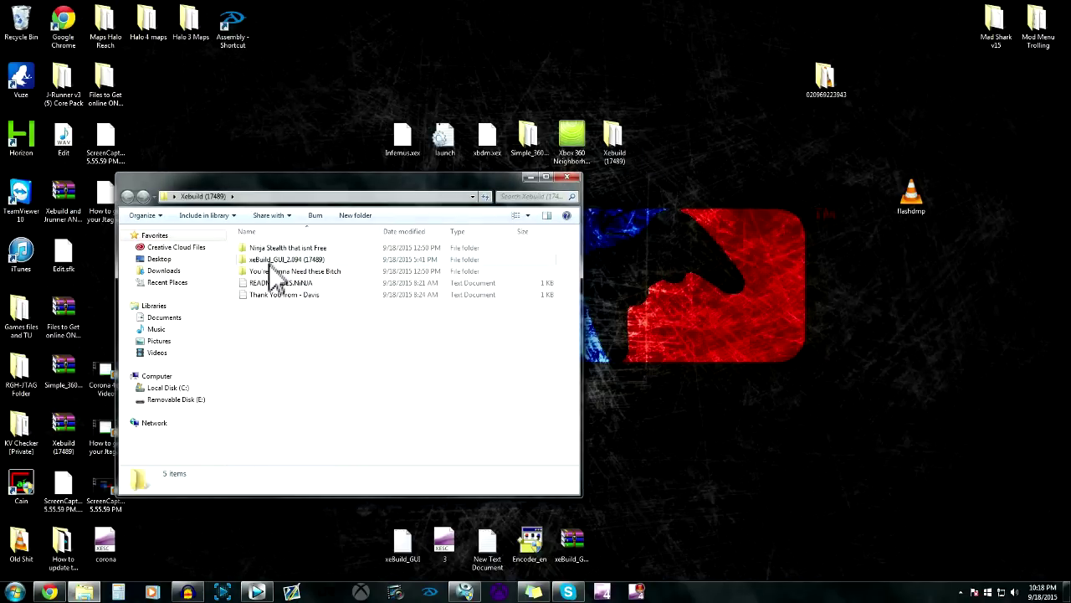
double_click(271, 261)
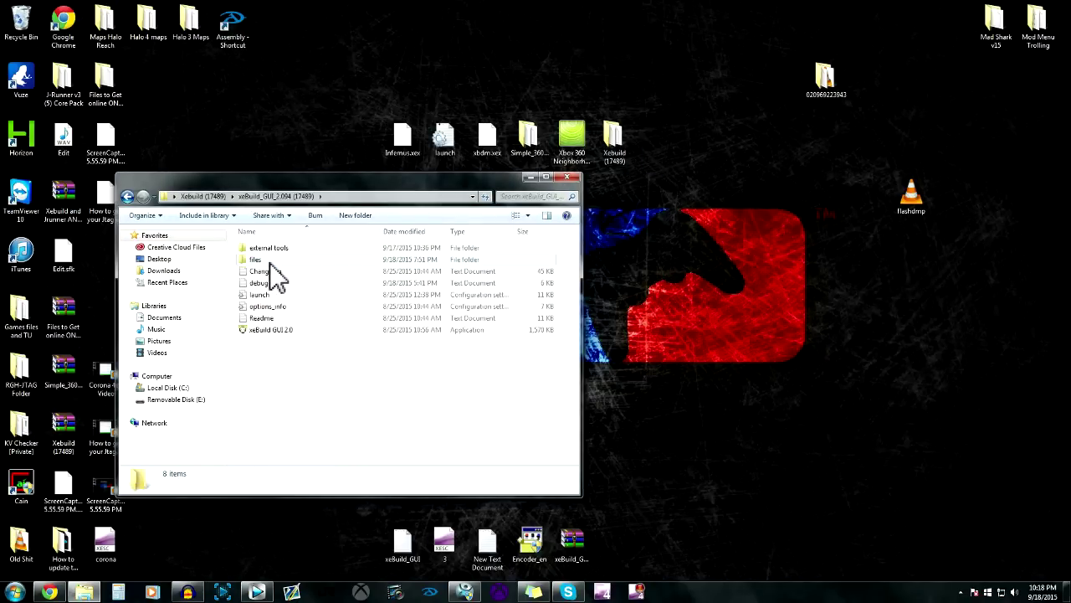
click(250, 330)
double_click(251, 334)
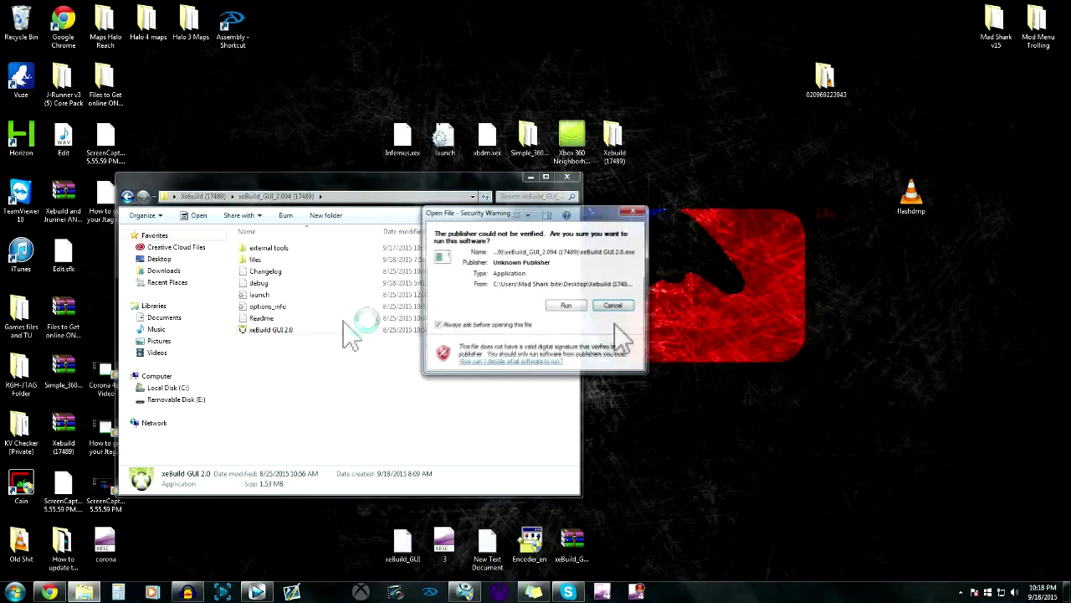
click(556, 305)
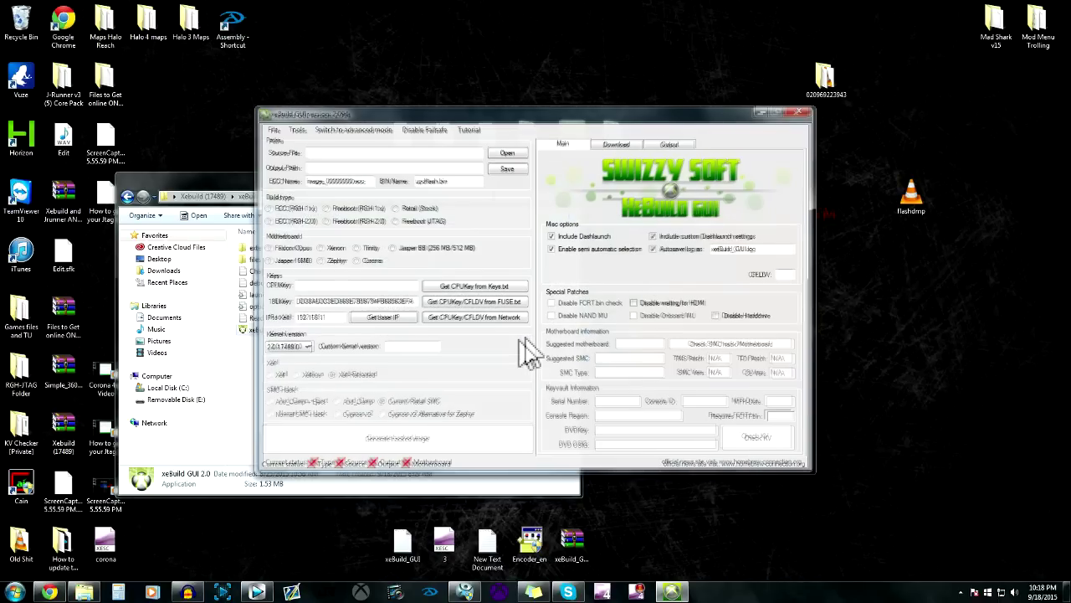
click(236, 188)
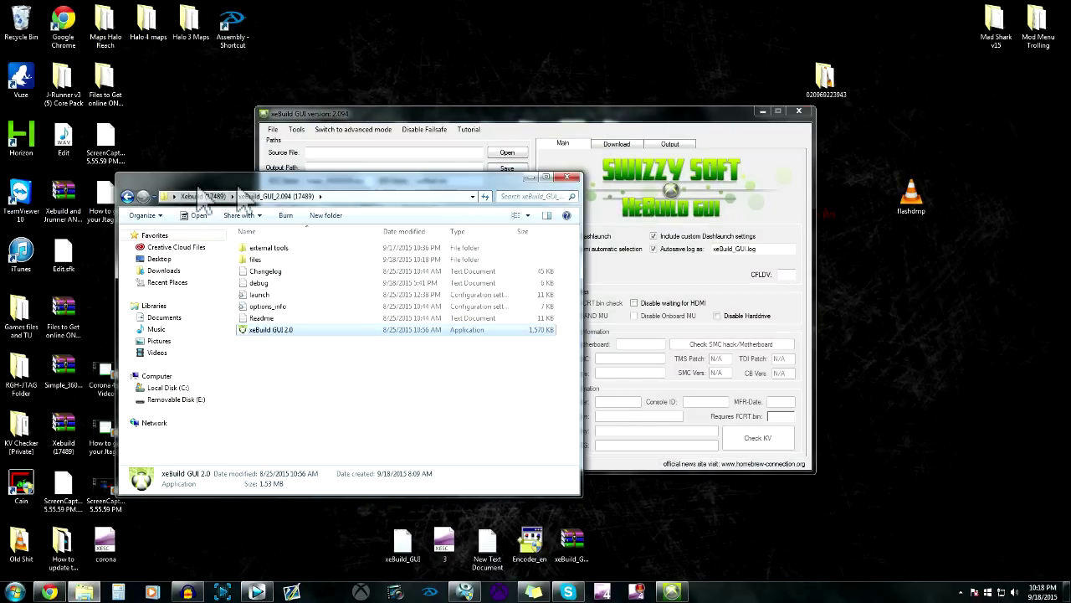
click(567, 178)
- Load the desktop's flashdmp.bin as the source file and continue despite the undetermined dump size
drag(921, 205, 452, 164)
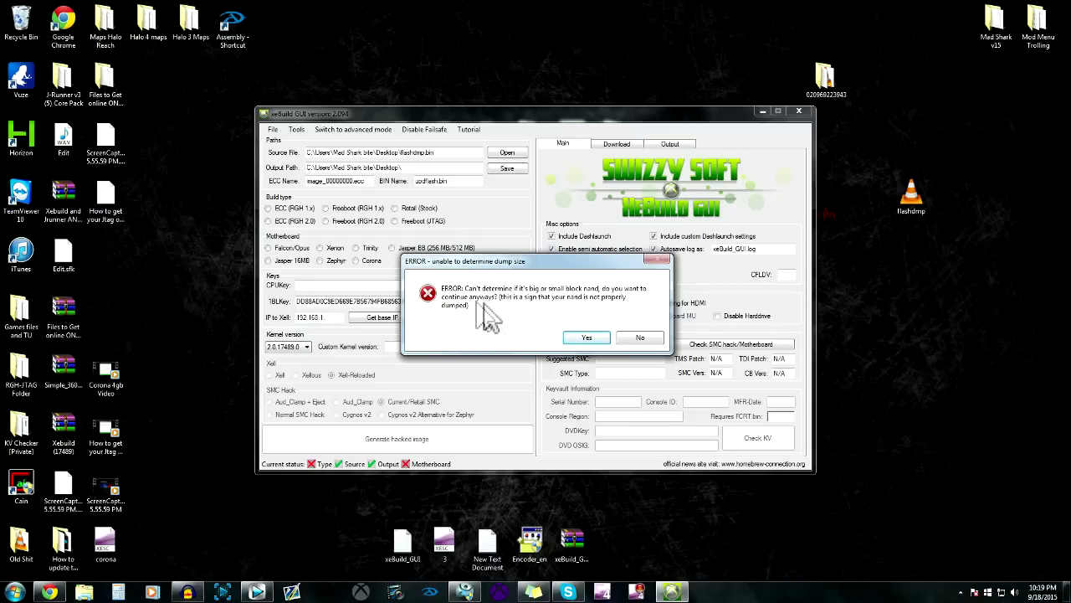
click(586, 337)
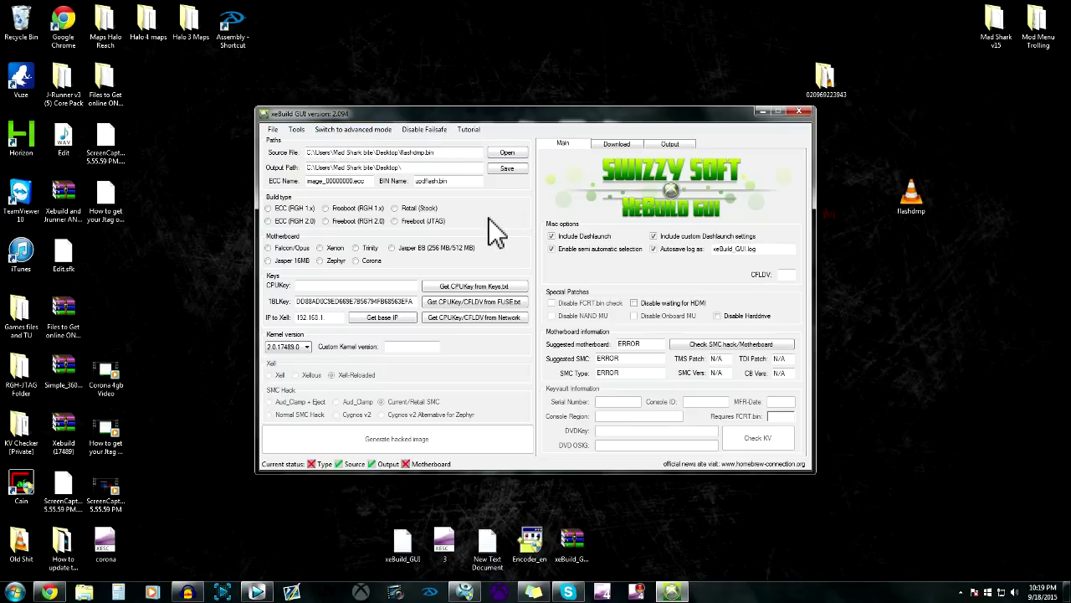
- In advanced mode with the failsafe disabled, choose the Freeboot (RGH 2.0) build type and the Corona motherboard
click(331, 134)
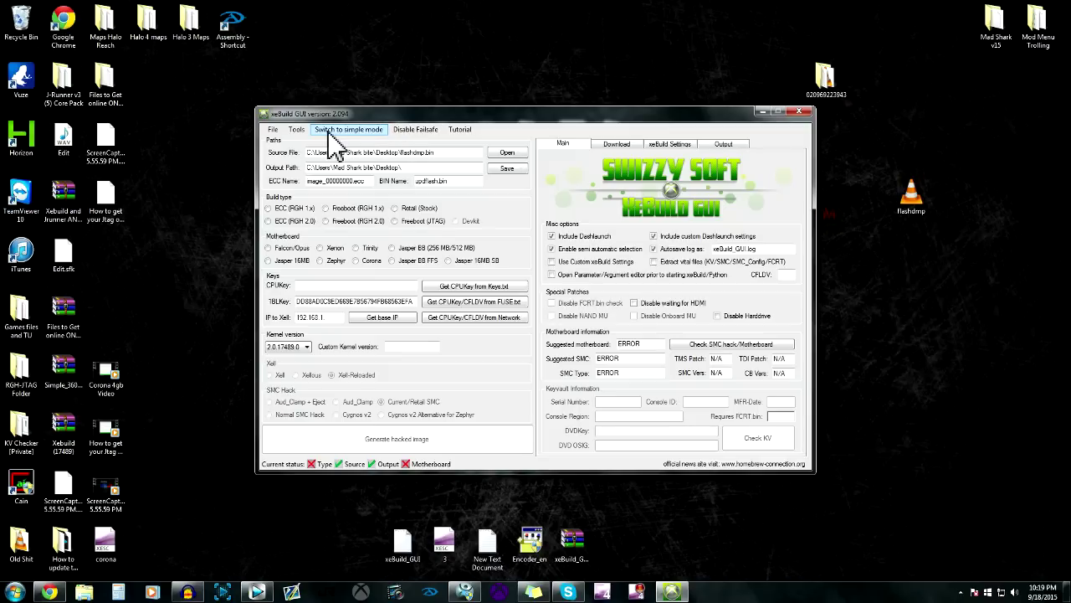
click(407, 133)
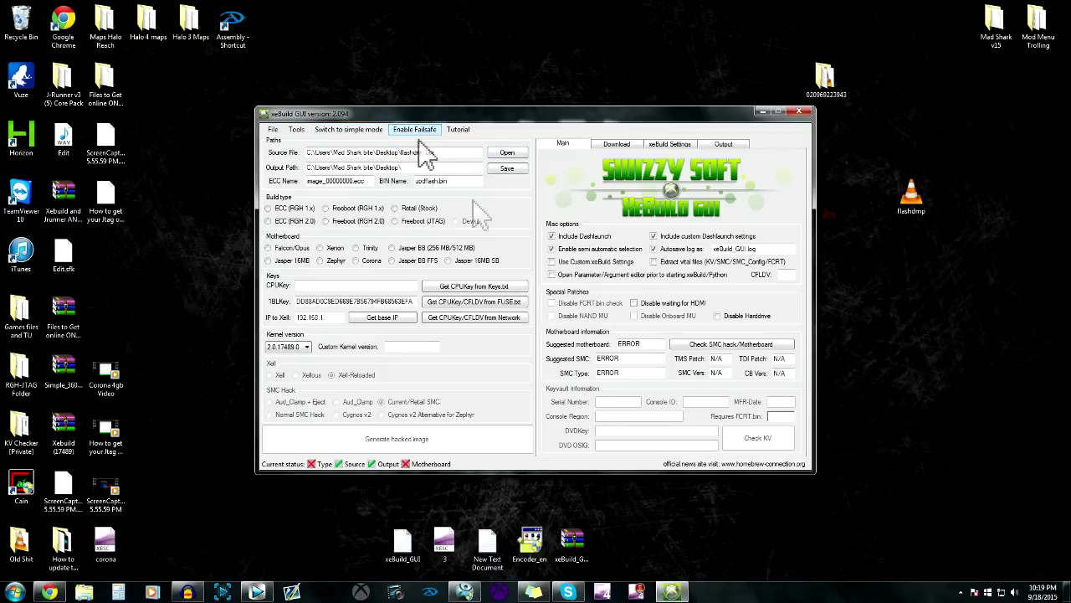
click(328, 223)
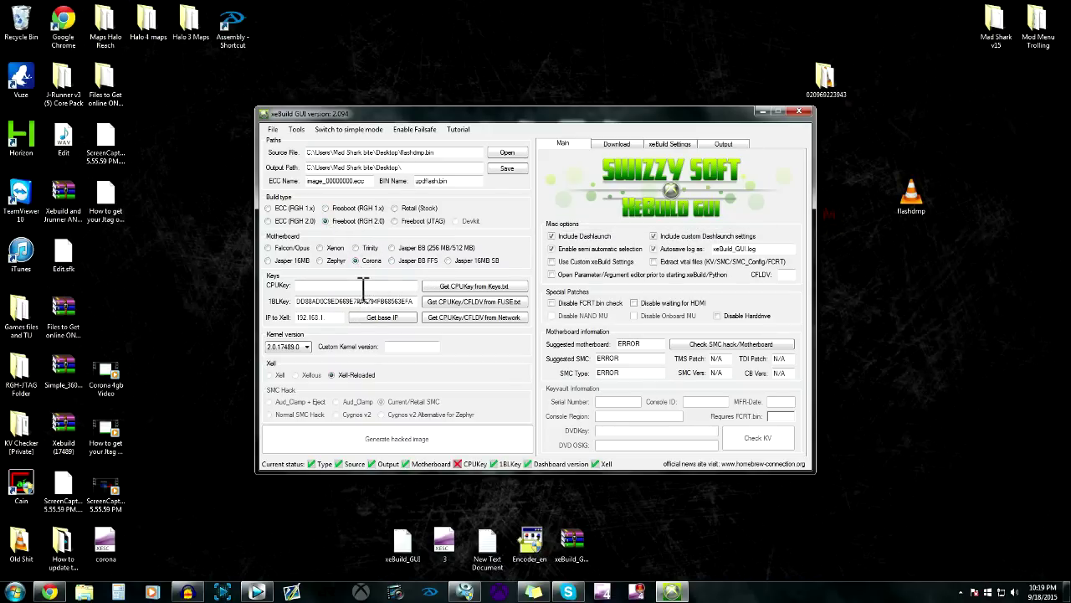
- Copy the CPU key from the cpukey text file in the console's desktop folder and paste it into the CPUKey field
double_click(828, 84)
double_click(314, 260)
key(ctrl+a)
right_click(344, 194)
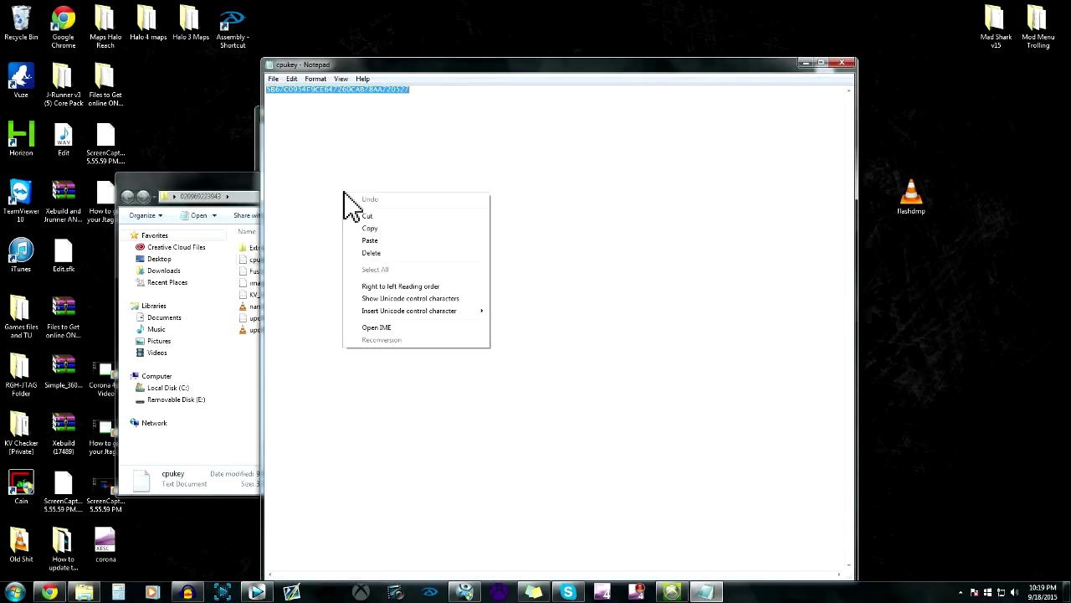
click(372, 227)
click(842, 64)
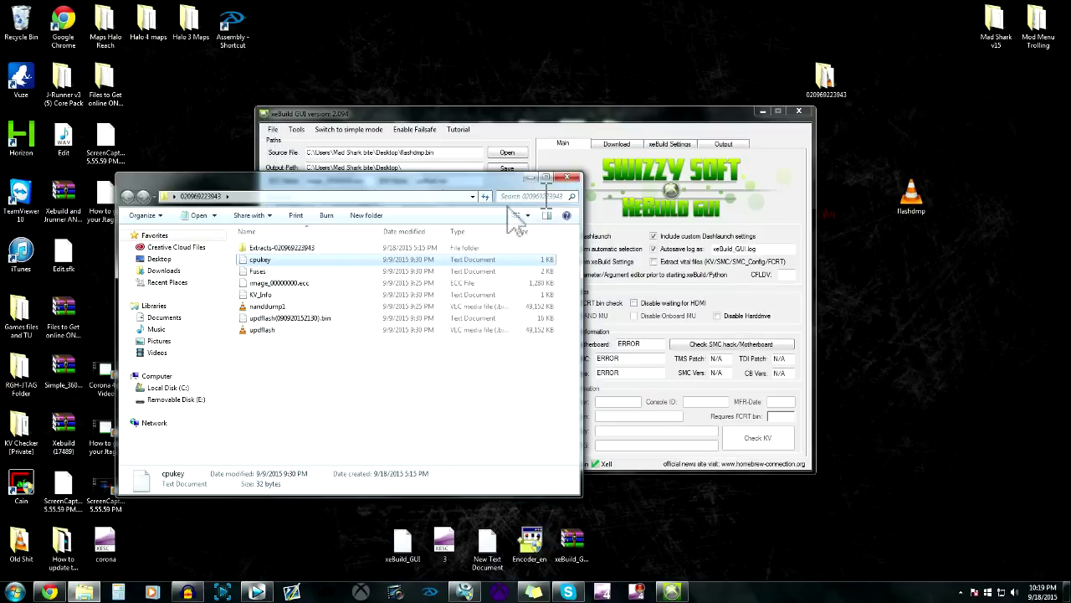
click(568, 176)
right_click(351, 286)
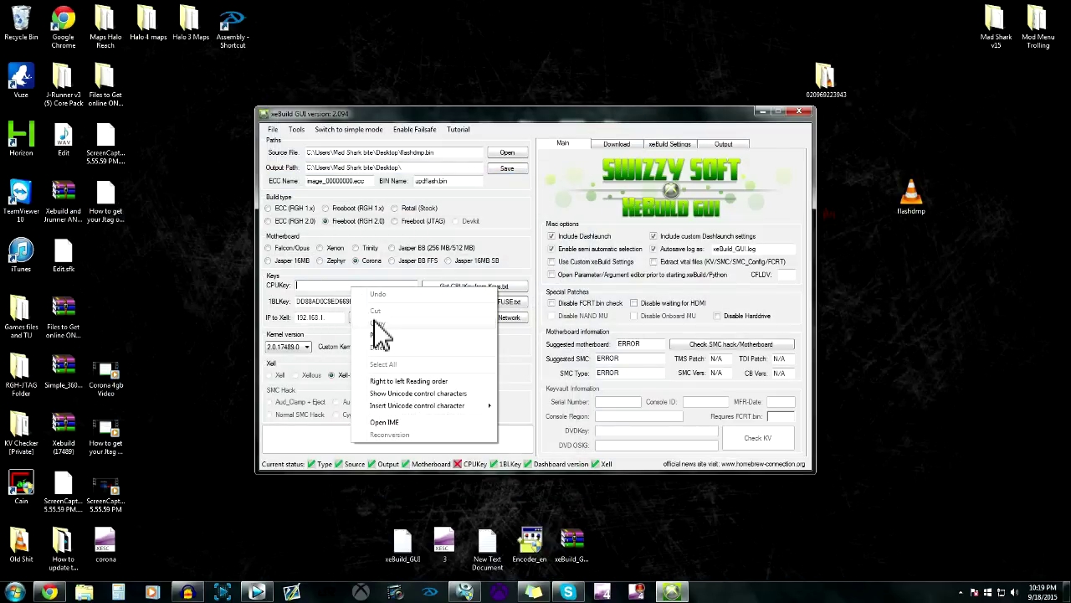
click(379, 335)
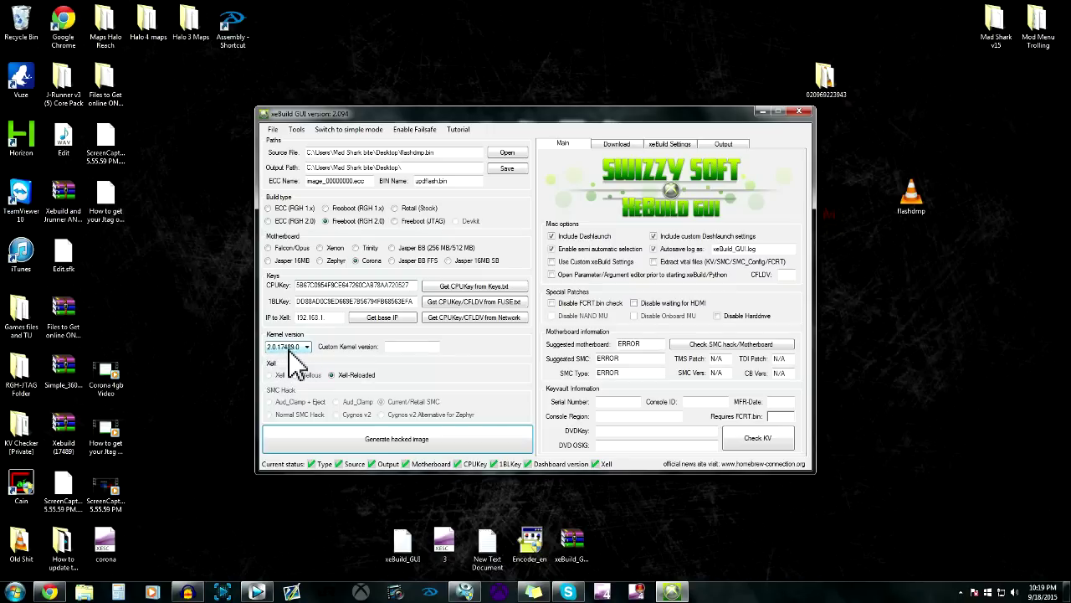
click(418, 285)
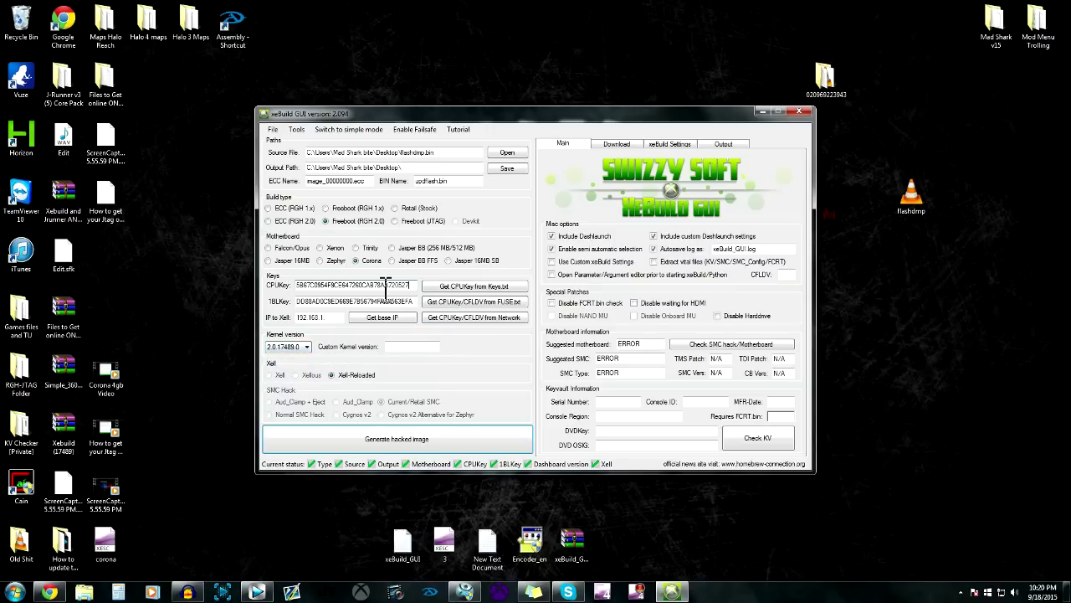
- Enable opening the parameter/argument editor prior to starting xeBuild, and check the Corona dump's keyvault
click(551, 275)
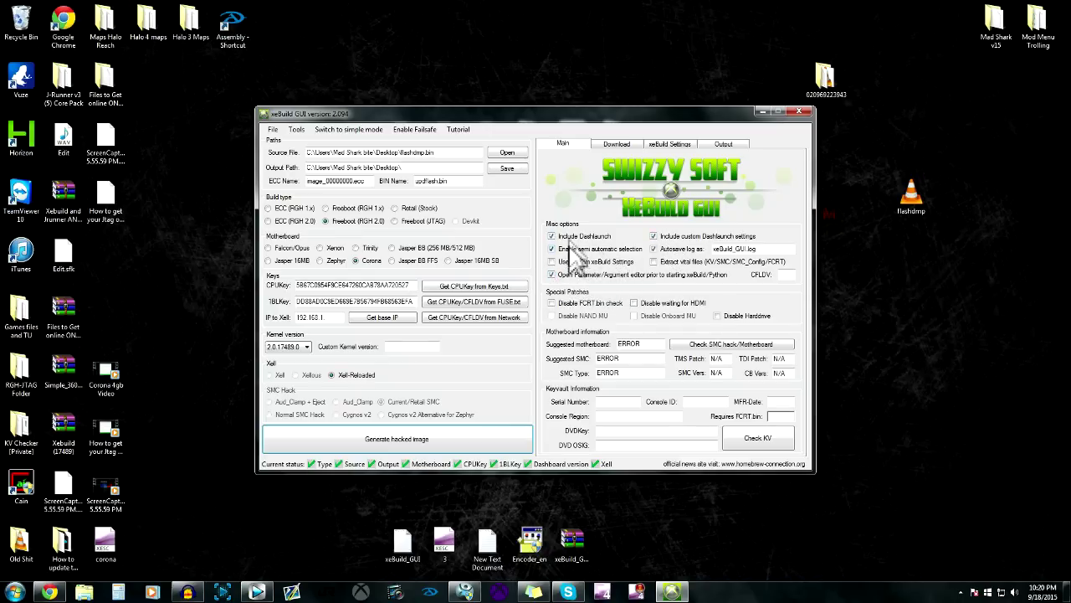
click(760, 444)
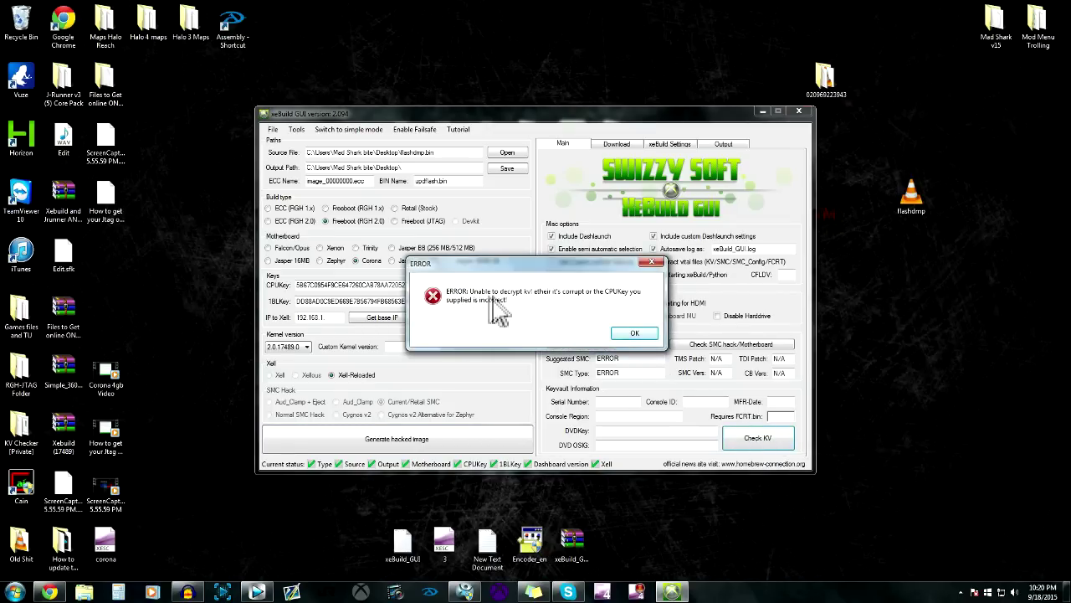
- Dismiss the keyvault decryption error and generate the hacked image, continuing despite the undetermined dump size
click(639, 335)
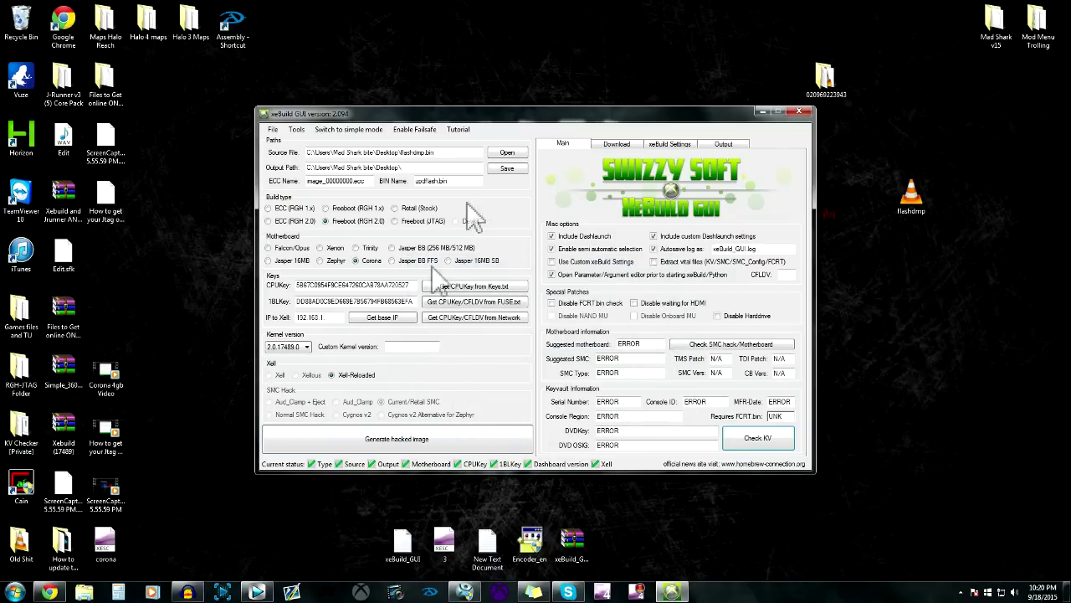
click(425, 444)
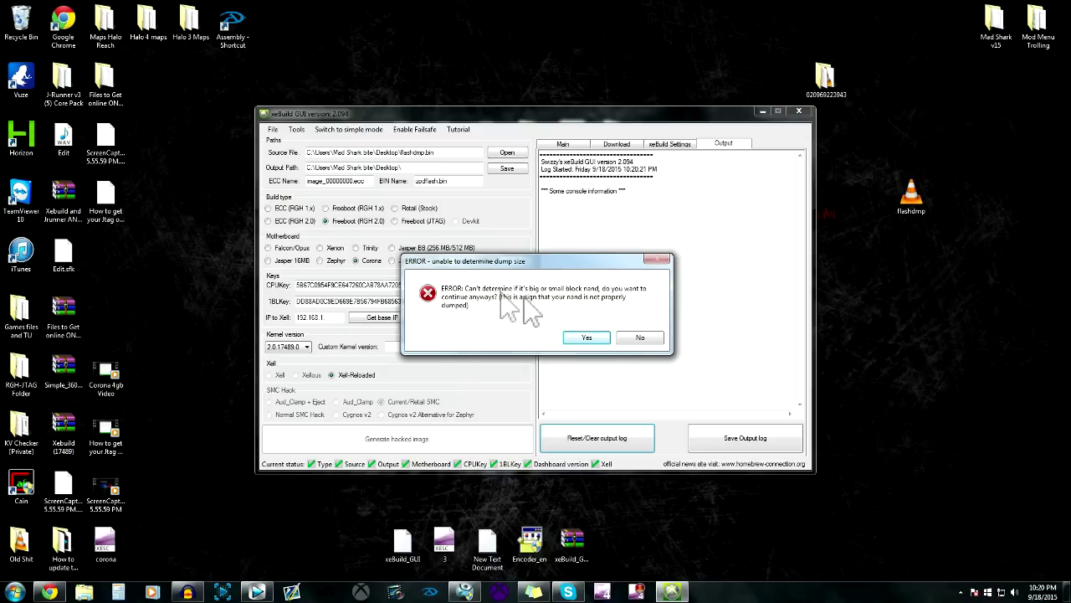
click(586, 338)
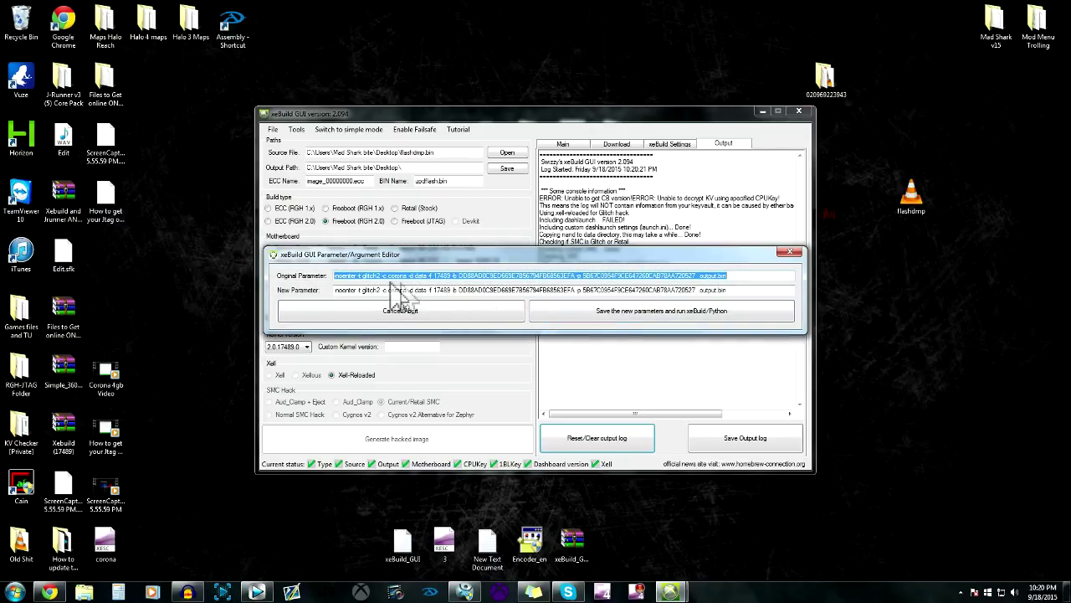
- Change corona to corona4g in the new parameter line, save the parameters and run xeBuild
click(407, 289)
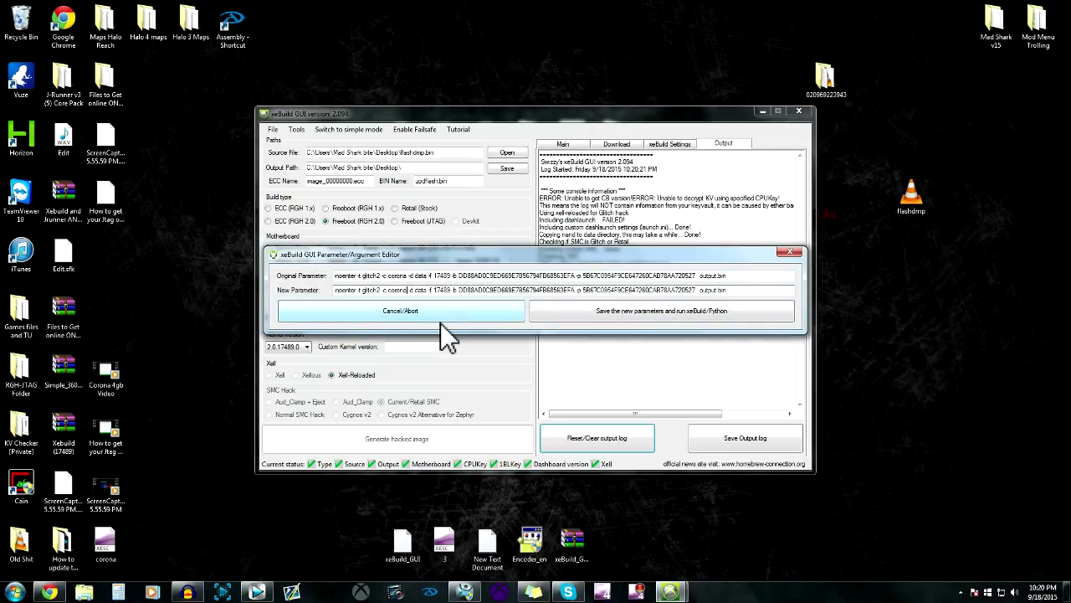
text(4g)
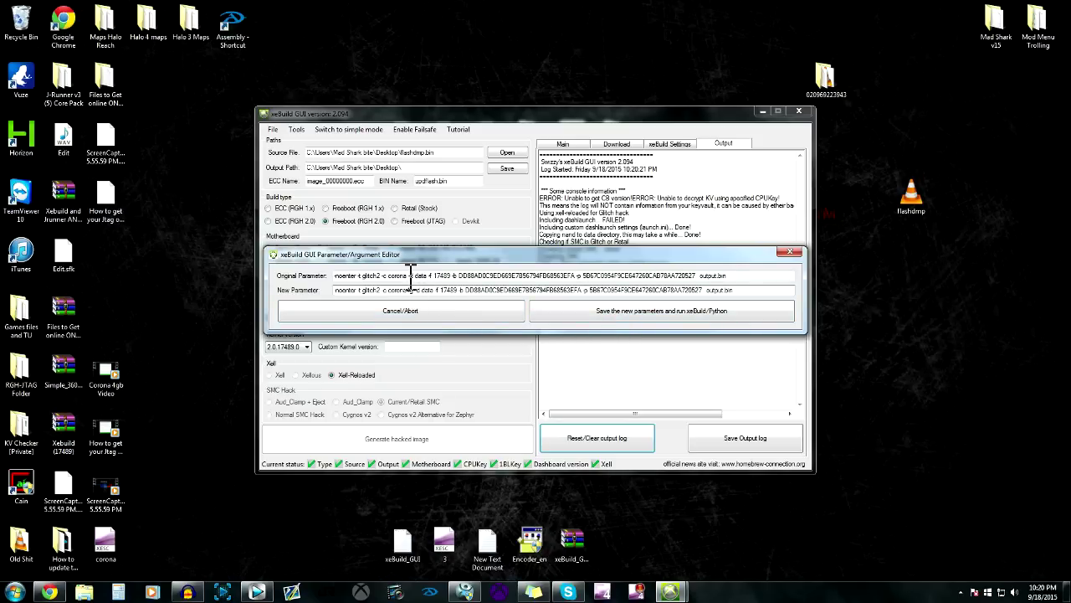
drag(409, 276, 345, 276)
drag(413, 289, 359, 289)
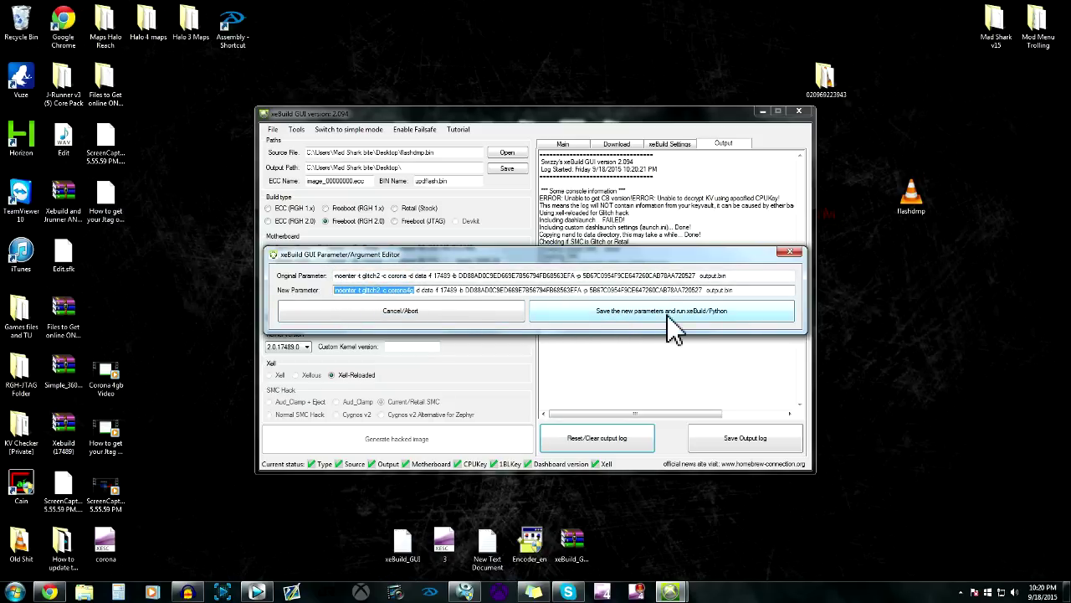
click(638, 312)
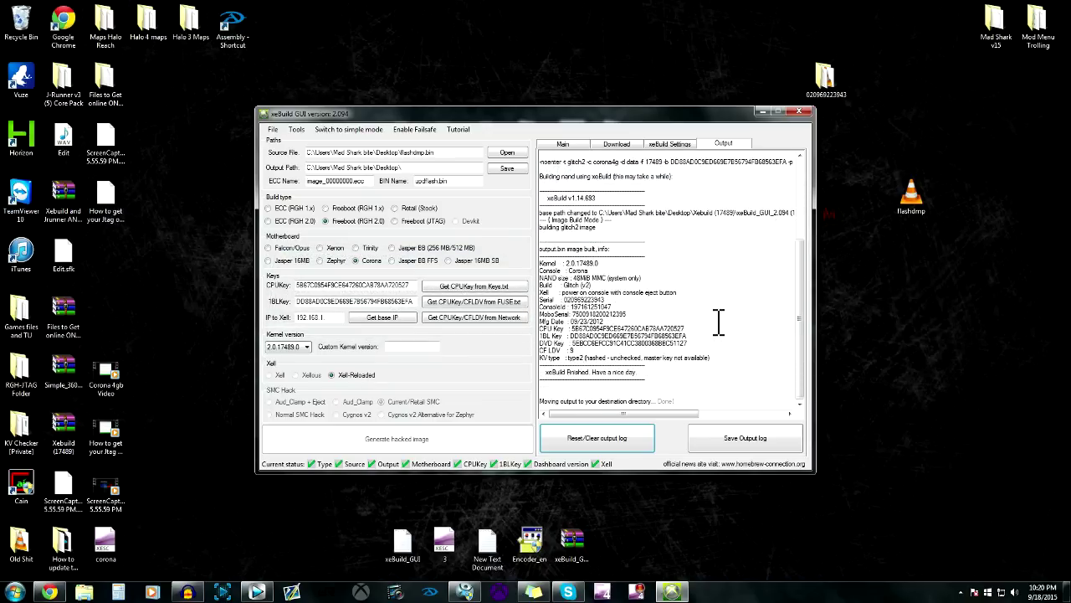
click(643, 335)
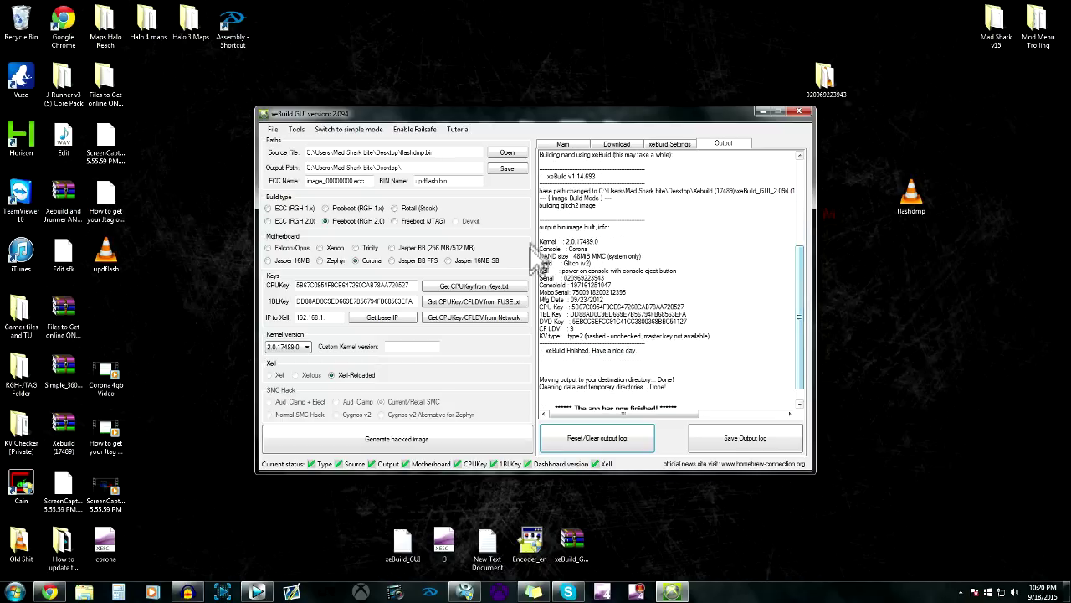
- Review the built image's console details in the output log through to its end, and close xeBuild GUI
double_click(577, 248)
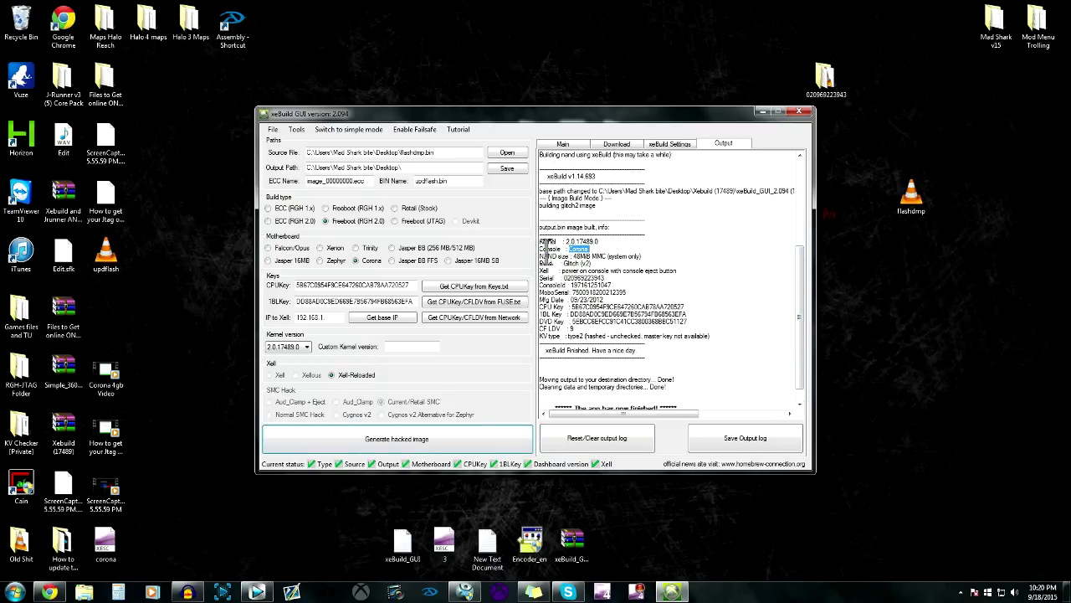
drag(541, 244, 703, 318)
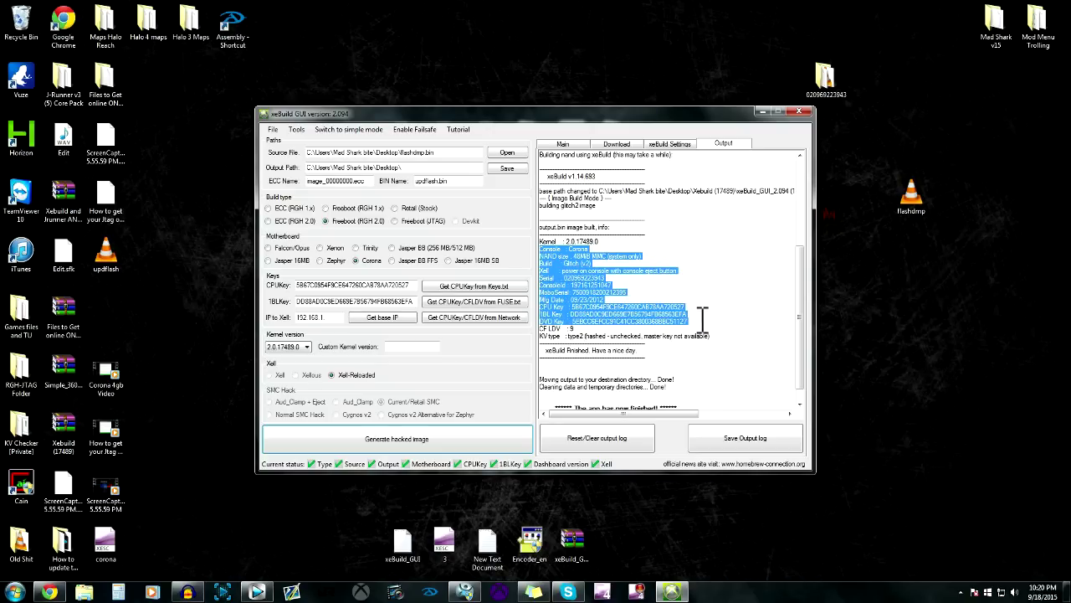
click(732, 338)
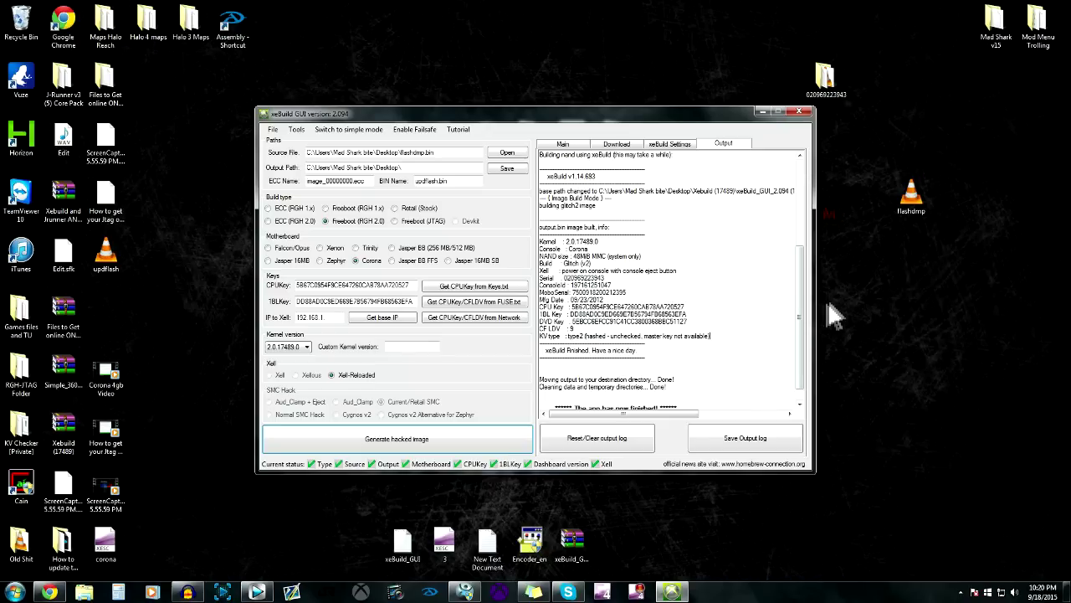
drag(805, 322, 800, 245)
scroll(795, 242, down, 8)
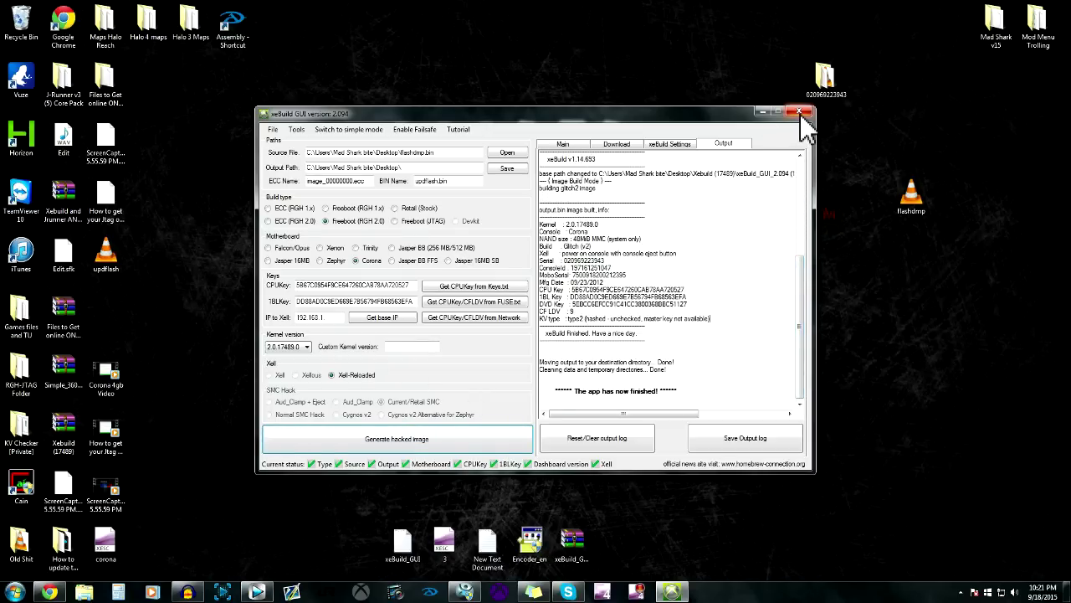
click(802, 113)
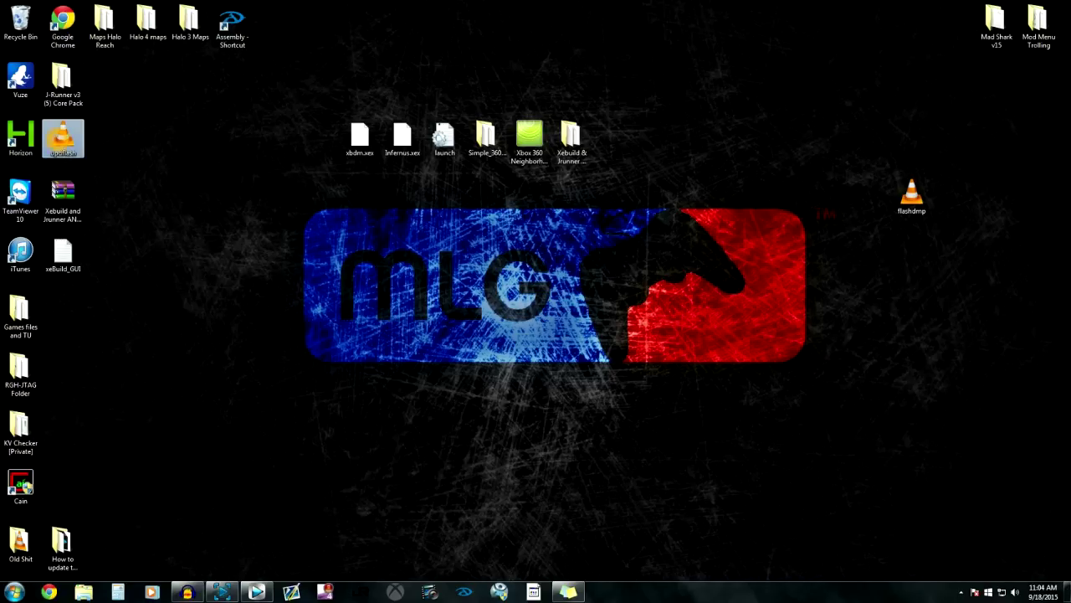
- Move updflash beside xbdm.xex on the desktop, and locate the xbdm.xex, Infernus.xex and launch files there
drag(63, 138, 316, 138)
click(345, 181)
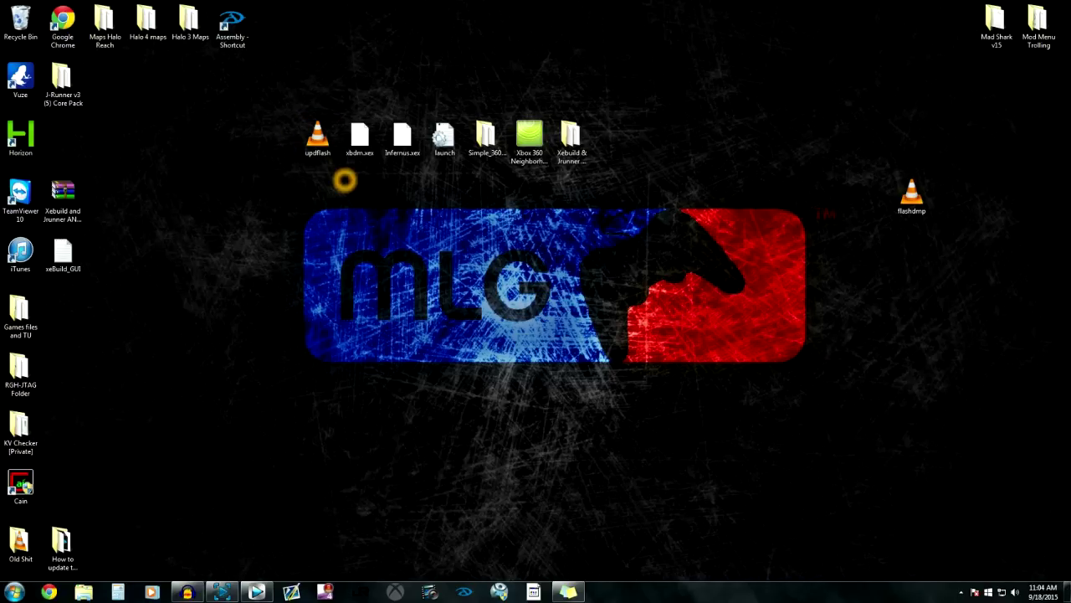
drag(445, 172, 358, 132)
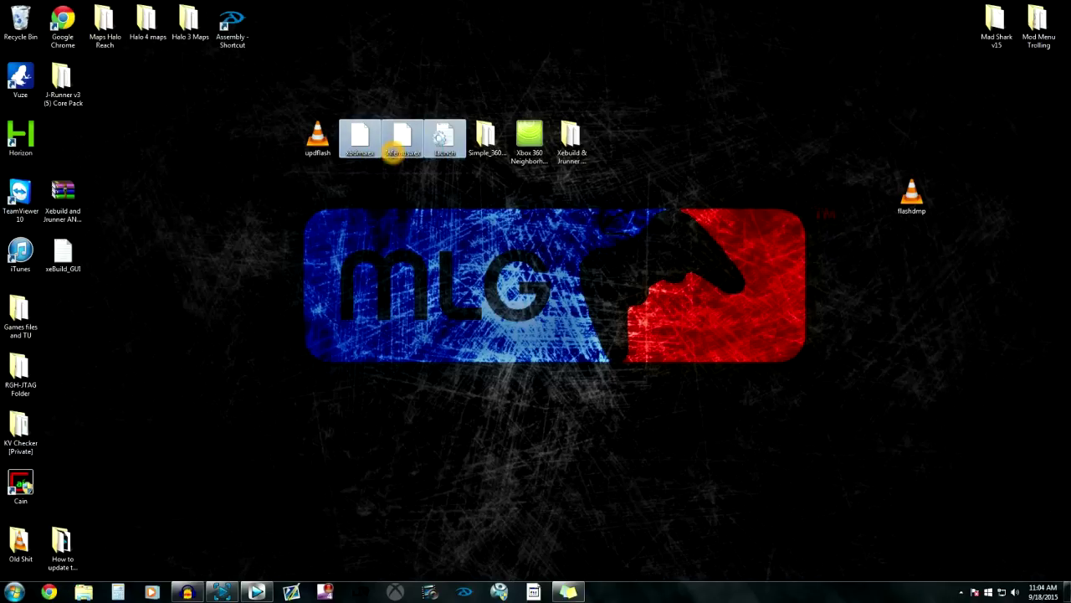
click(392, 149)
click(391, 159)
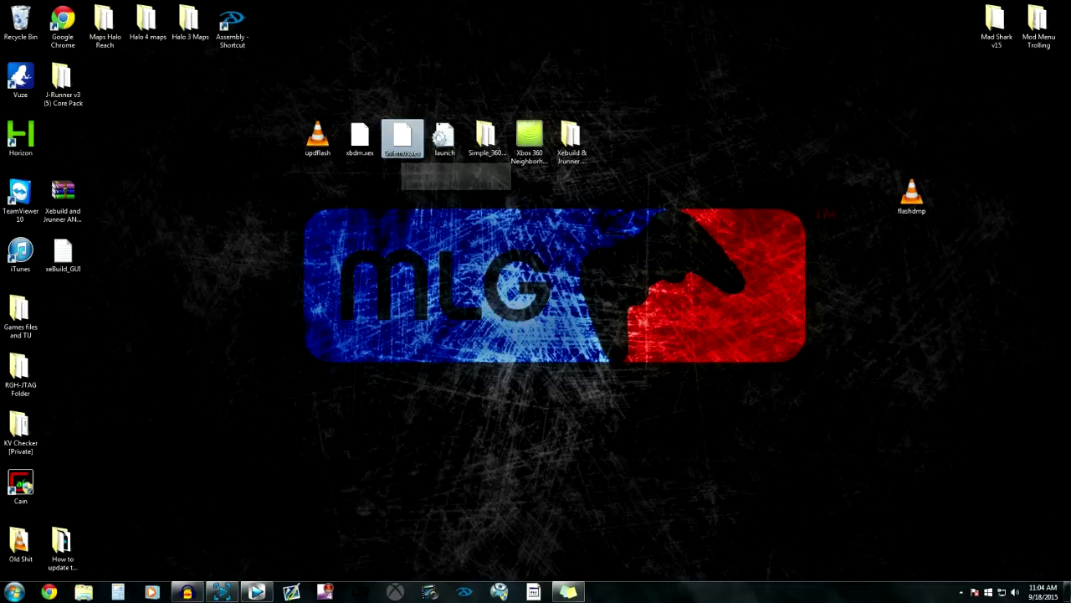
click(450, 150)
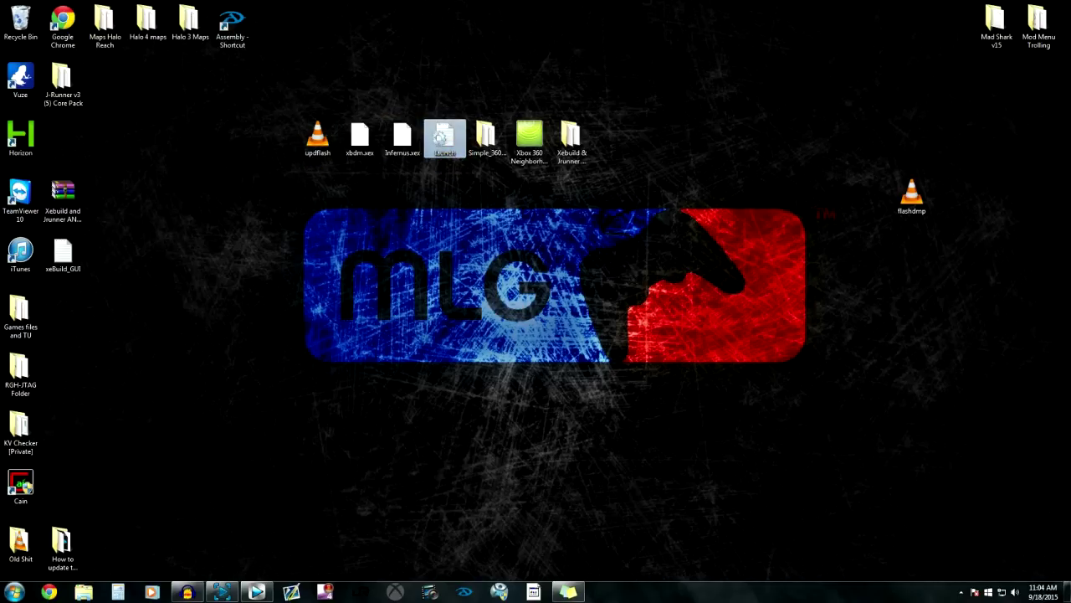
- Open the Simple 360 NAND Flasher folder inside Simple_360_NAND_Flasher_v1.2 on Removable Disk (E:)
click(73, 593)
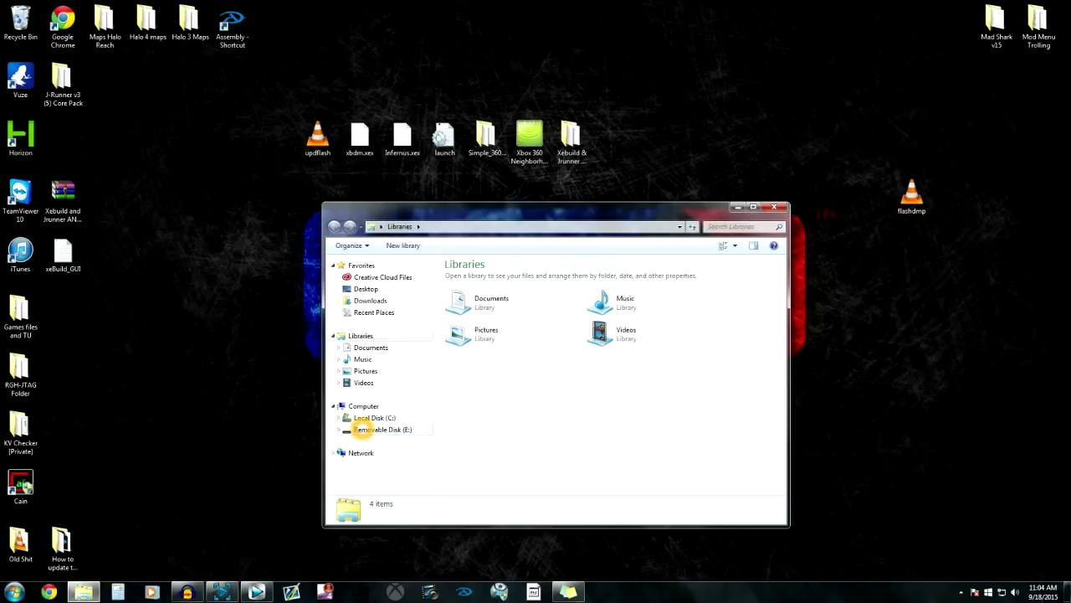
click(368, 428)
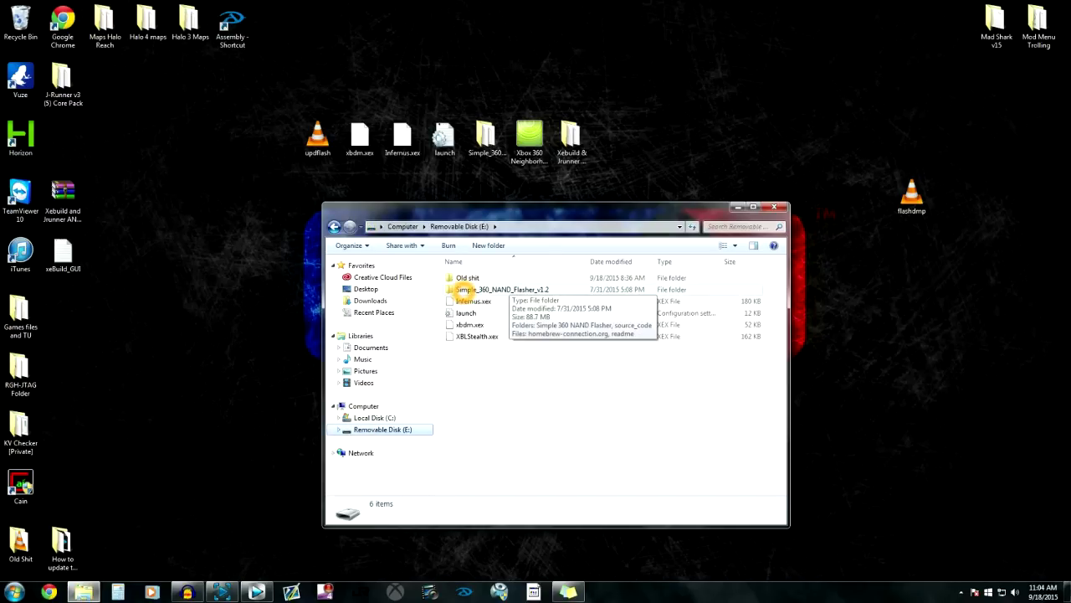
click(463, 288)
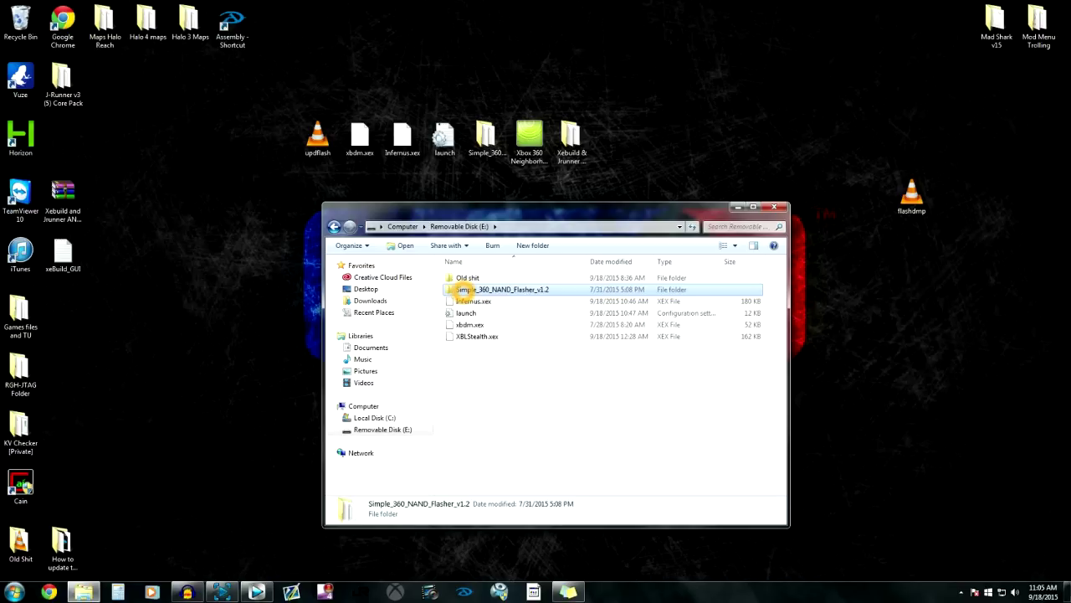
double_click(463, 289)
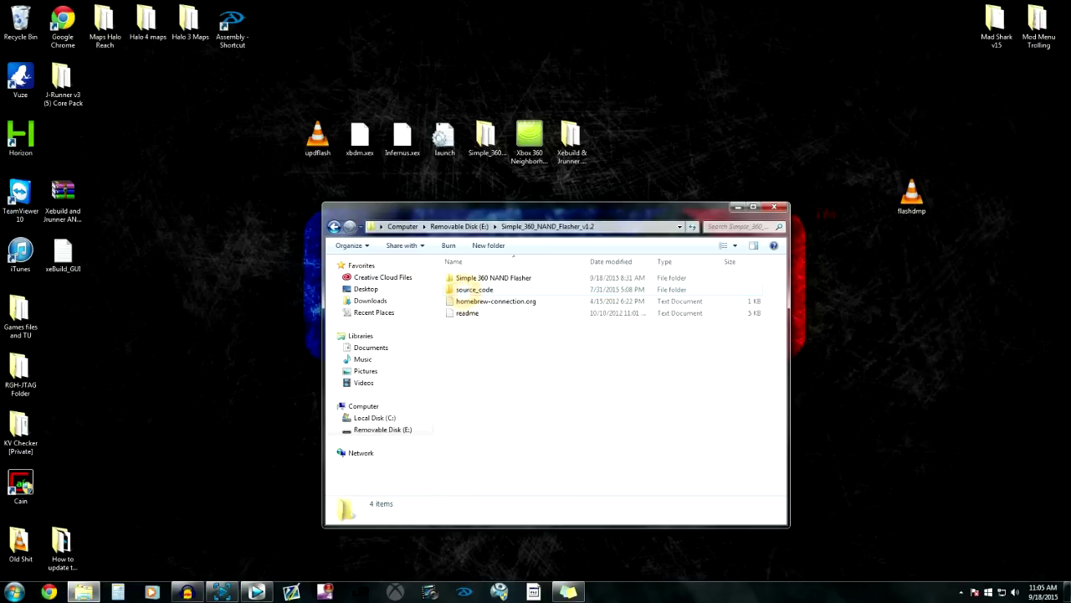
double_click(459, 279)
- Permanently delete flashdmp and the Simple 360 NAND Flasher text file from the flasher folder, and copy the desktop's updflash into it
drag(479, 331, 457, 283)
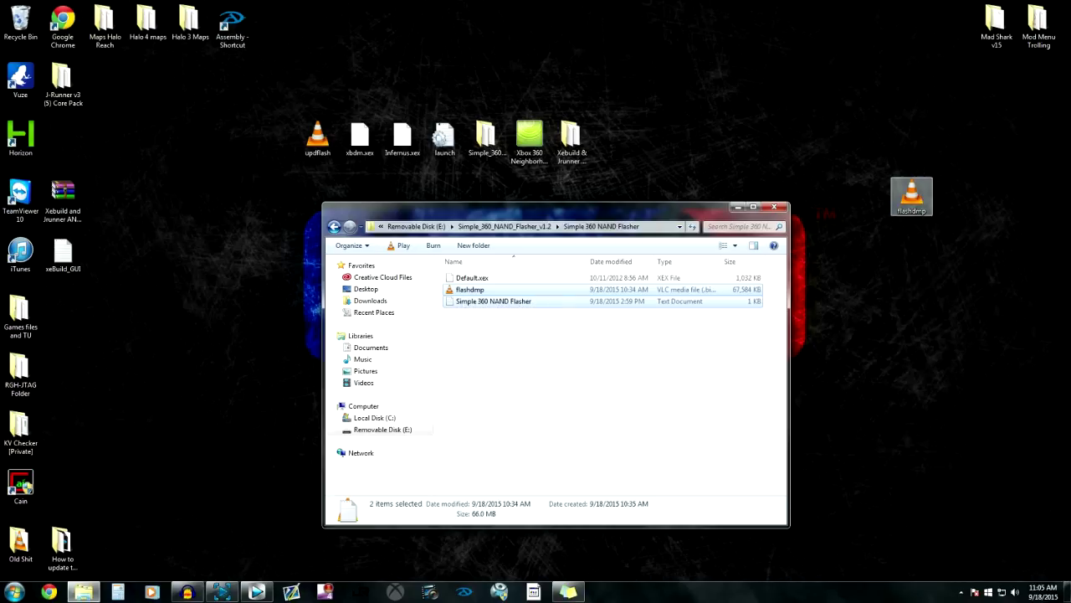
right_click(542, 290)
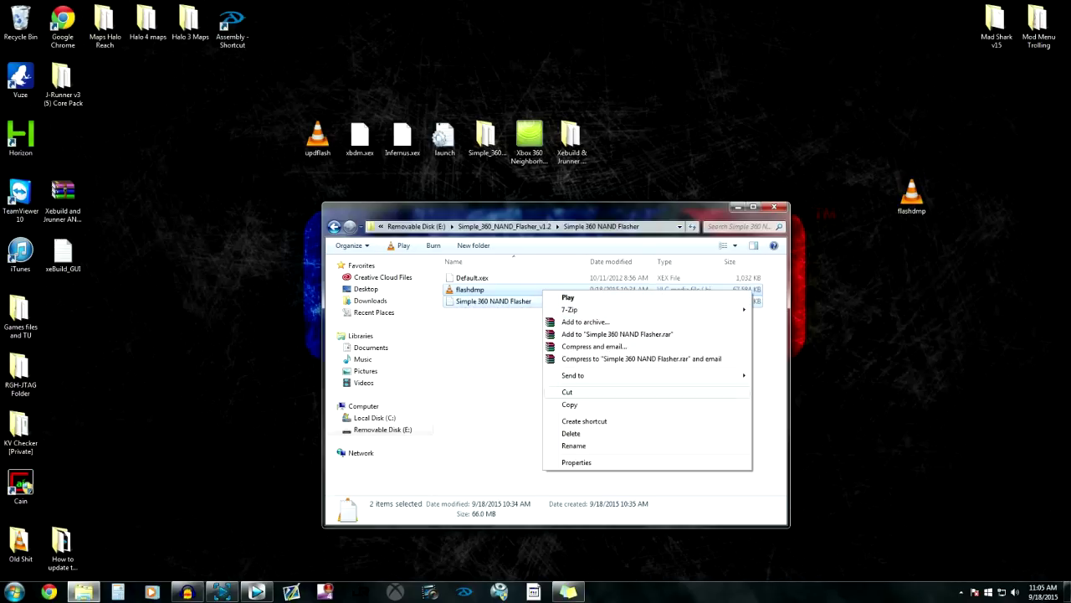
click(571, 434)
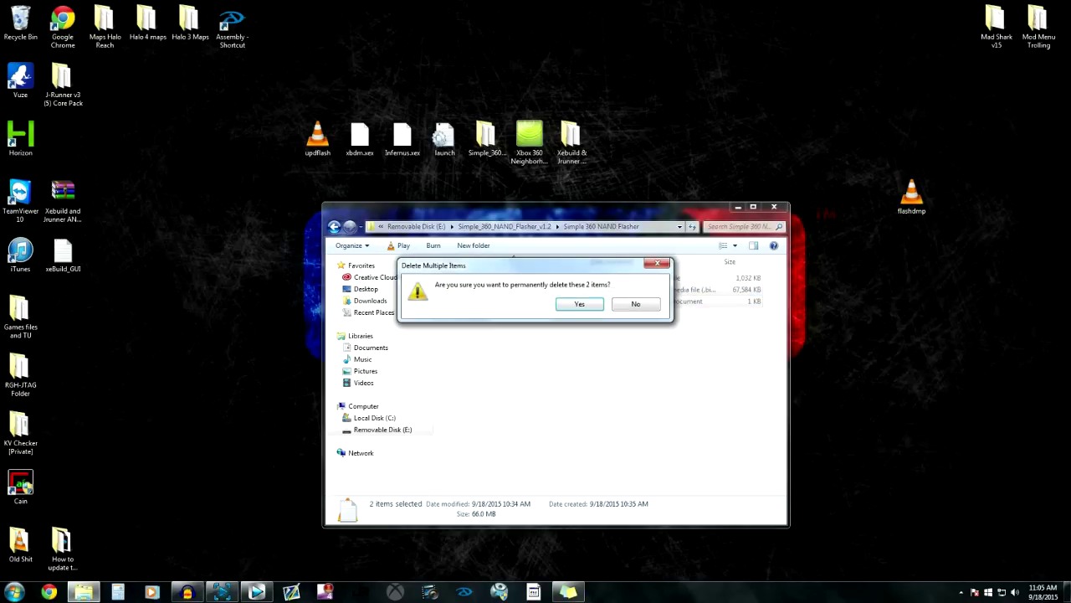
click(579, 304)
drag(331, 151, 499, 301)
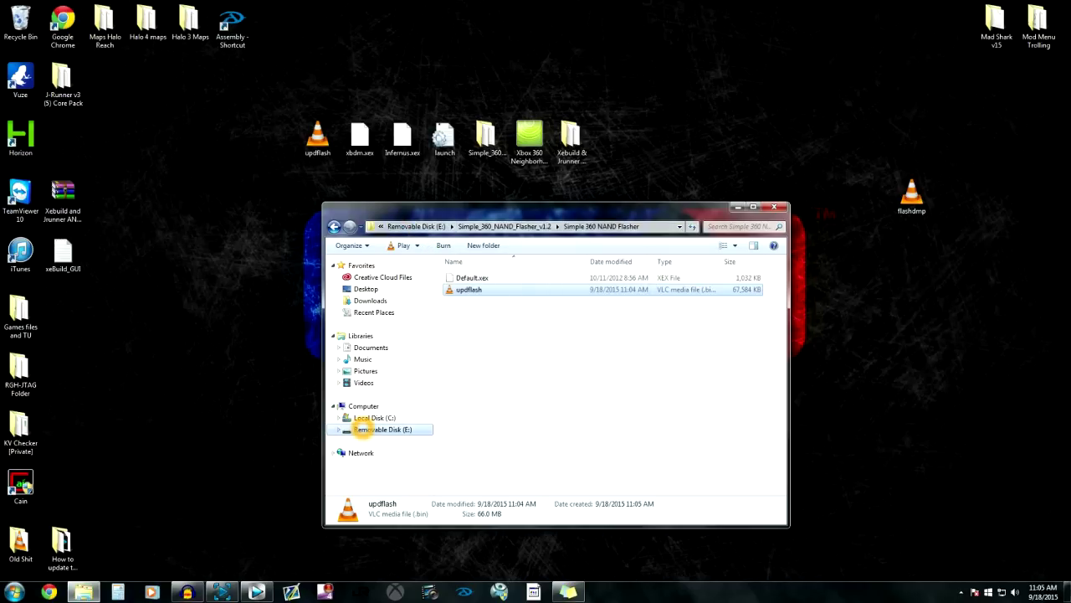
- Copy xbdm.xex, Infernus.xex and launch from the desktop to the root of Removable Disk (E:)
click(364, 430)
click(366, 429)
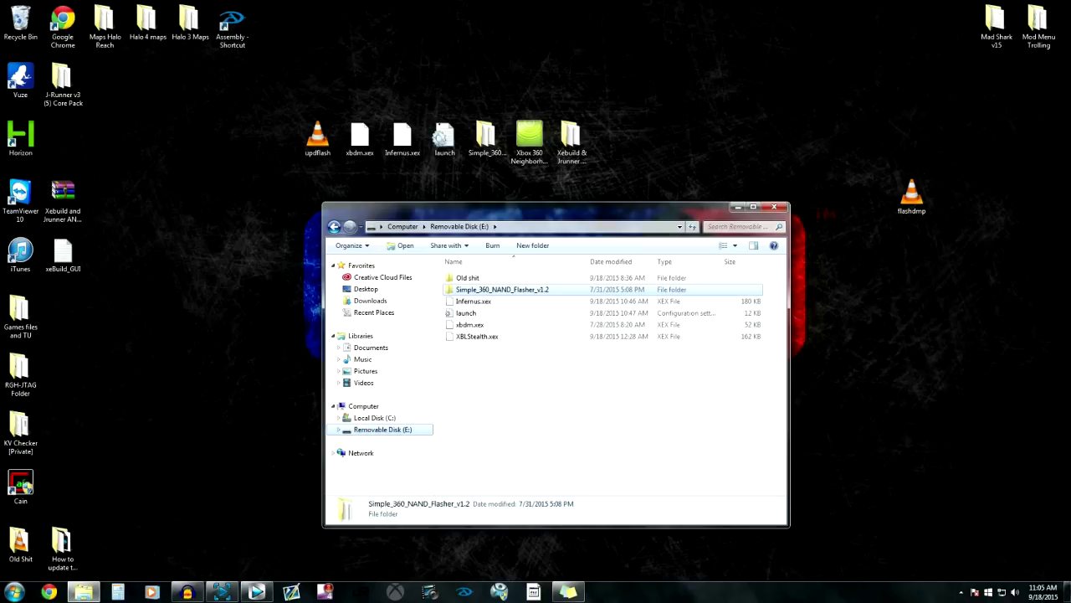
click(438, 301)
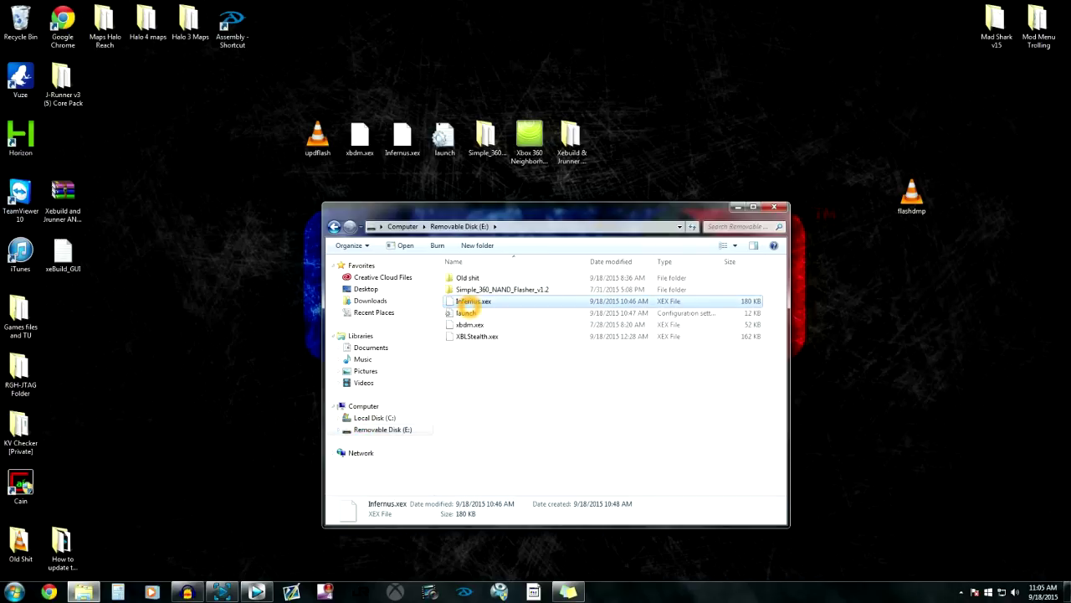
click(366, 161)
shift+click(445, 138)
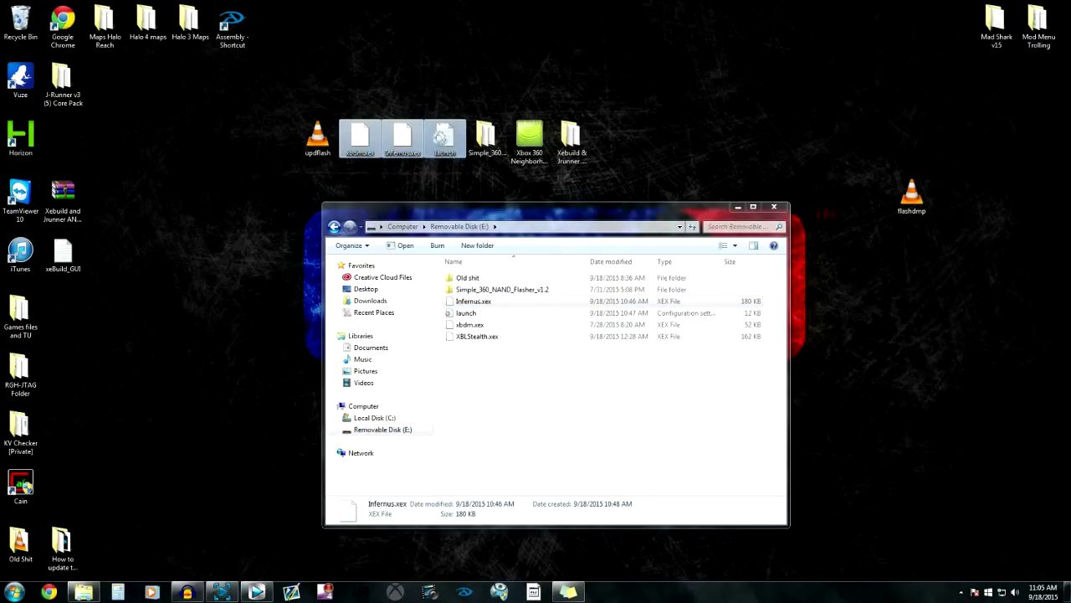
drag(444, 134, 470, 358)
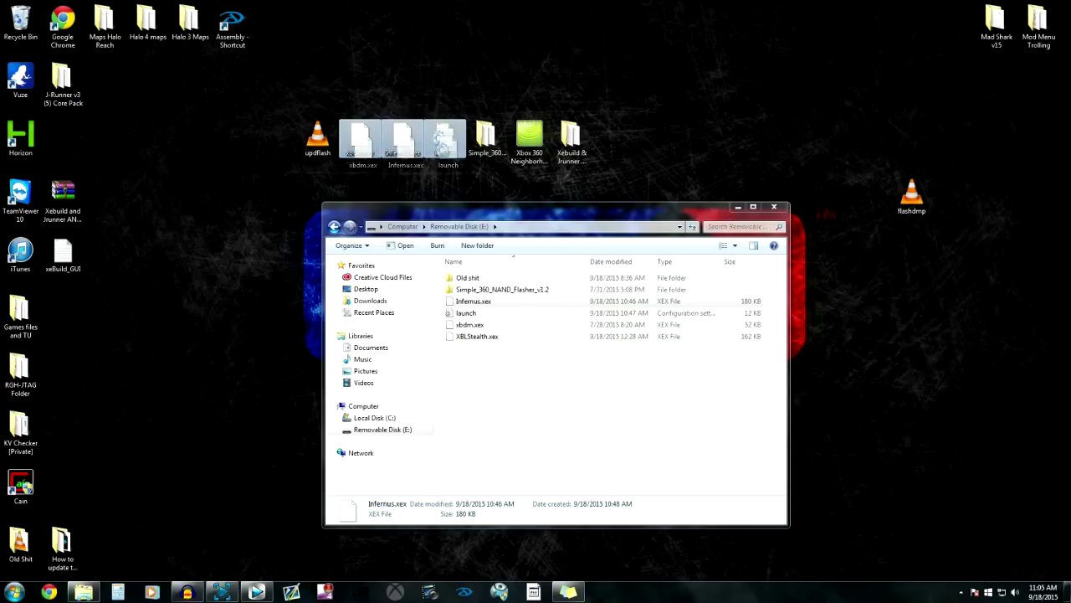
click(491, 360)
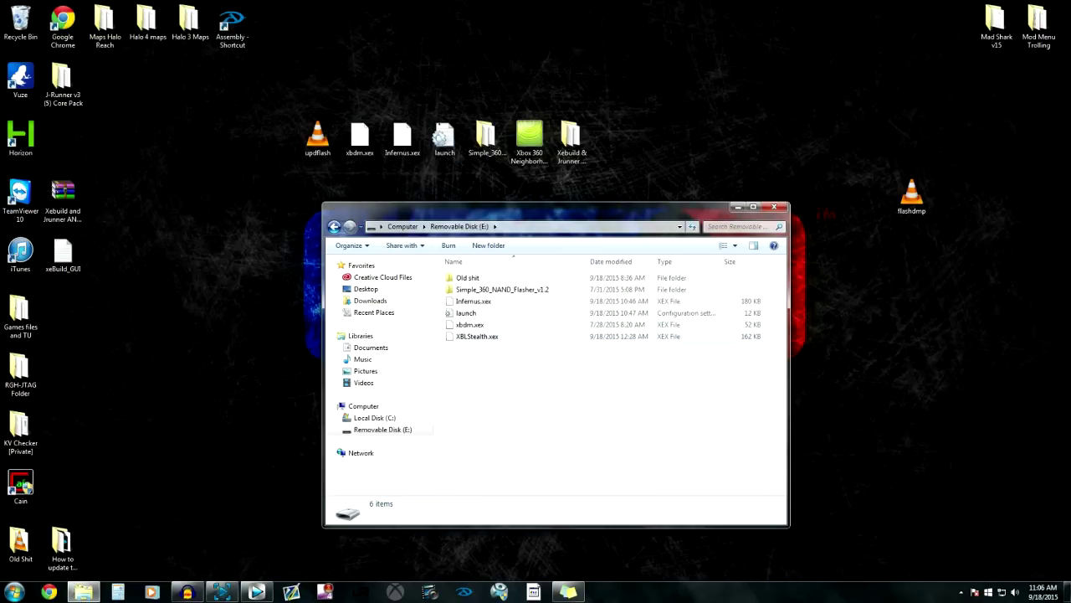
- Check the XBLStealth.xex and Infernus.xex files on the removable disk, and close its window
click(462, 337)
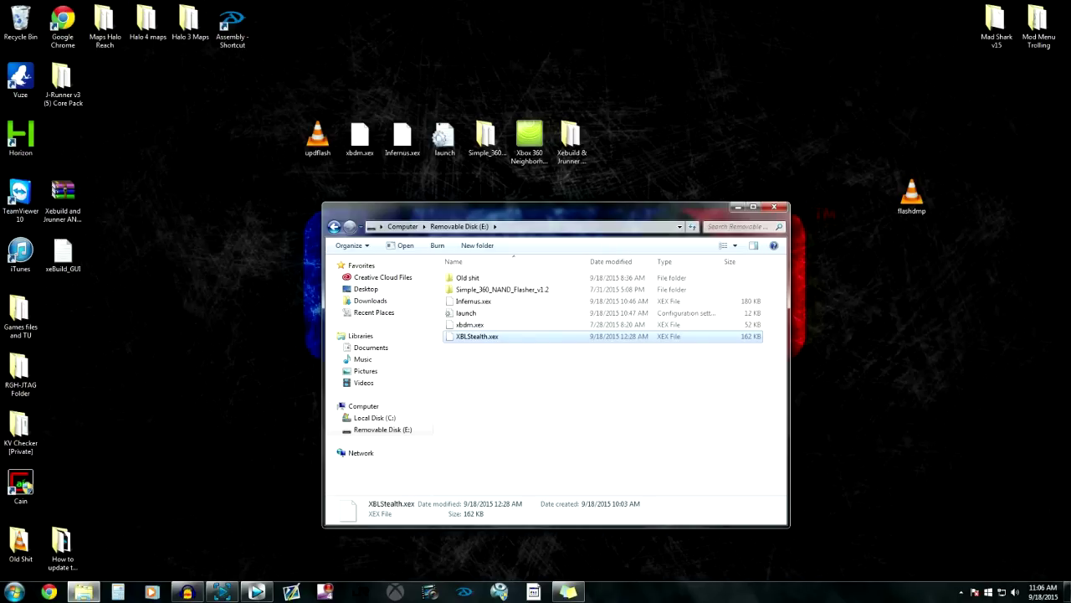
click(470, 303)
click(478, 360)
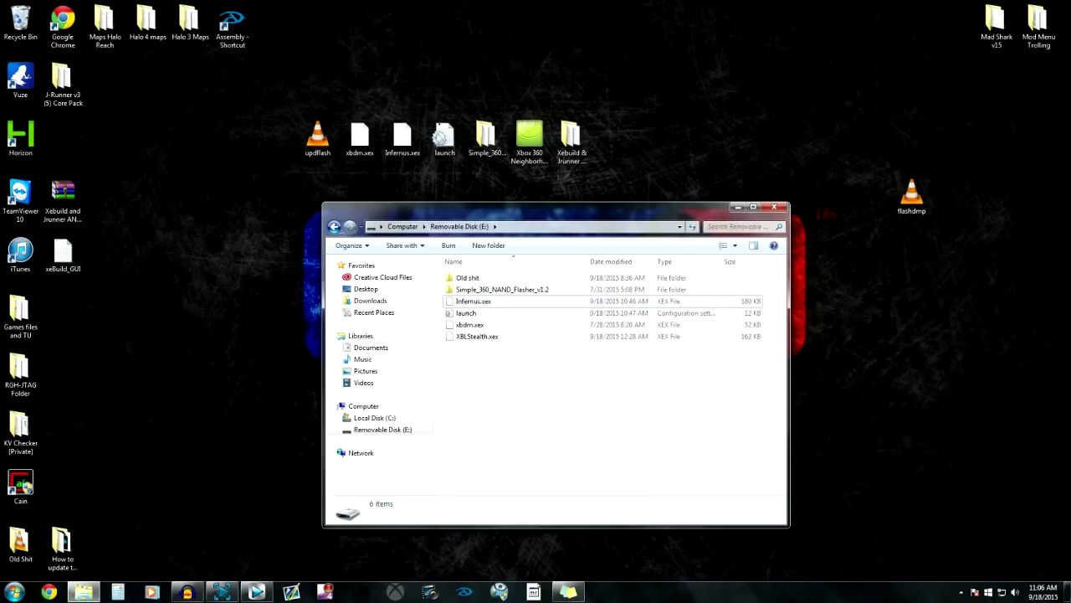
click(776, 207)
drag(438, 295, 510, 356)
click(775, 207)
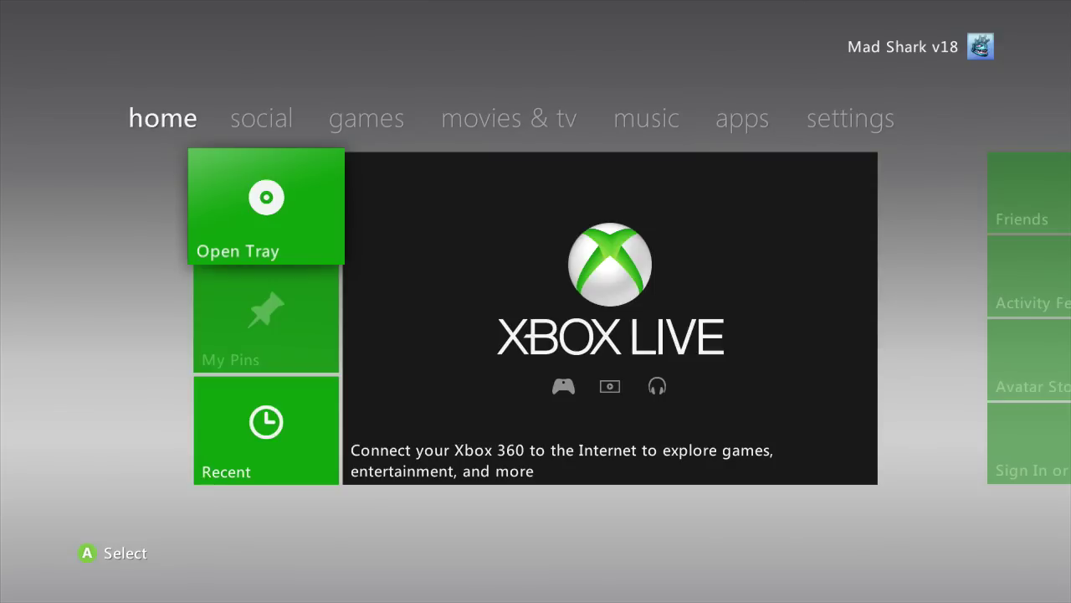
- On the Xbox 360 dashboard, open My Games and launch XeXMenu 1.2
key(Right)
key(Right)
key(Return)
key(Right)
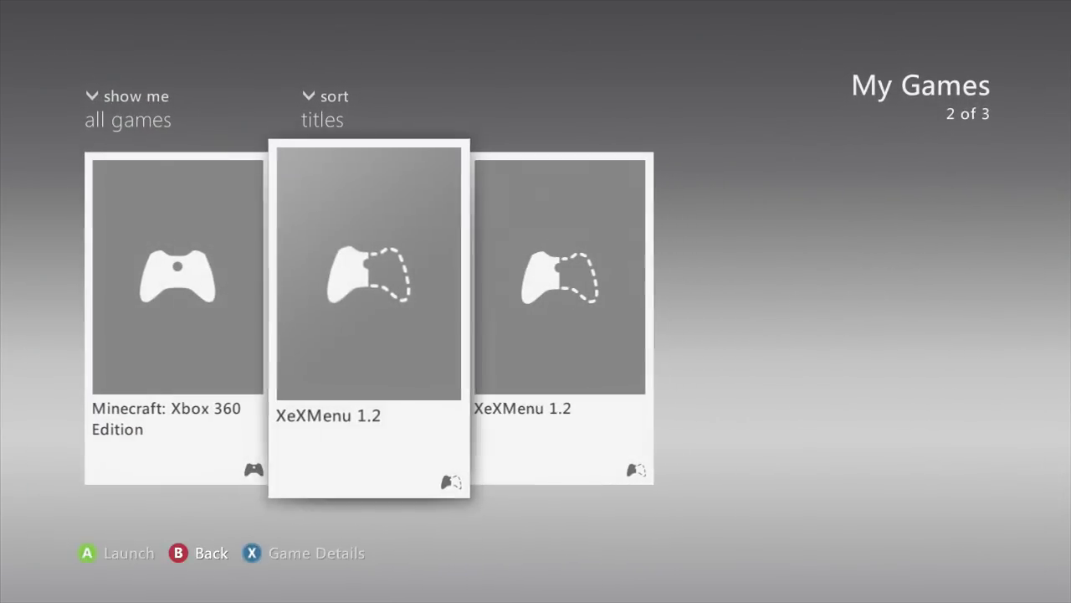
key(Return)
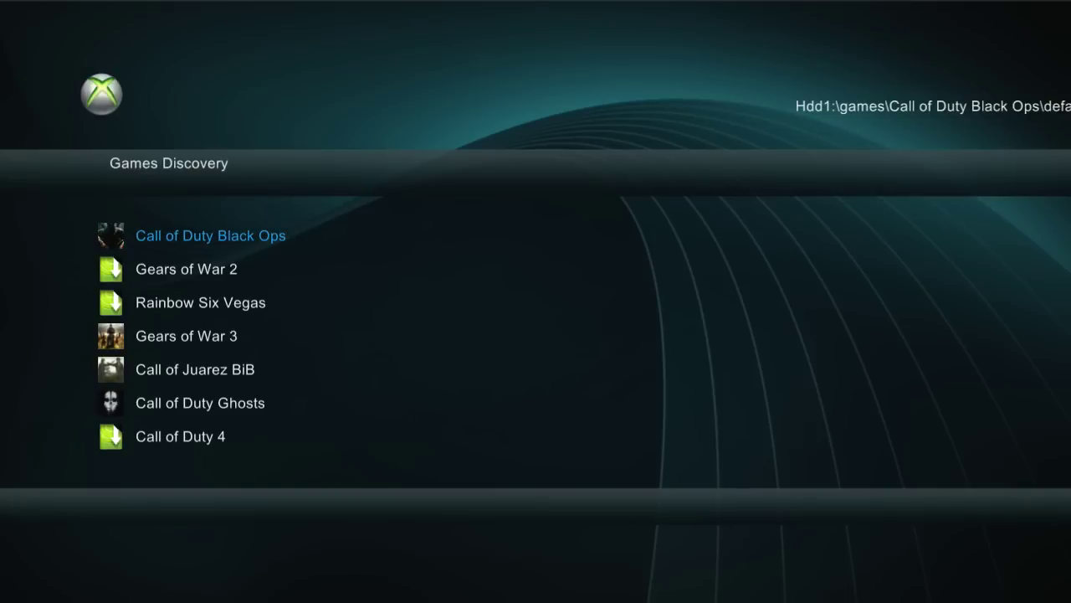
- Browse to the Usb0 drive and look through the Infernus.xex, launch.ini and xbdm.xex files in its root
key(Escape)
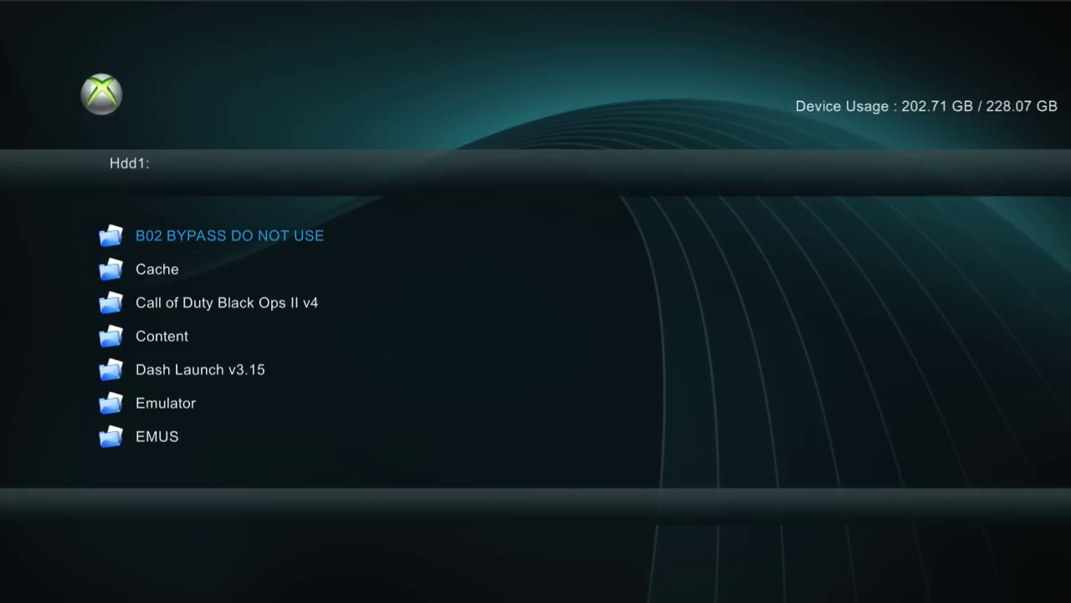
key(Right)
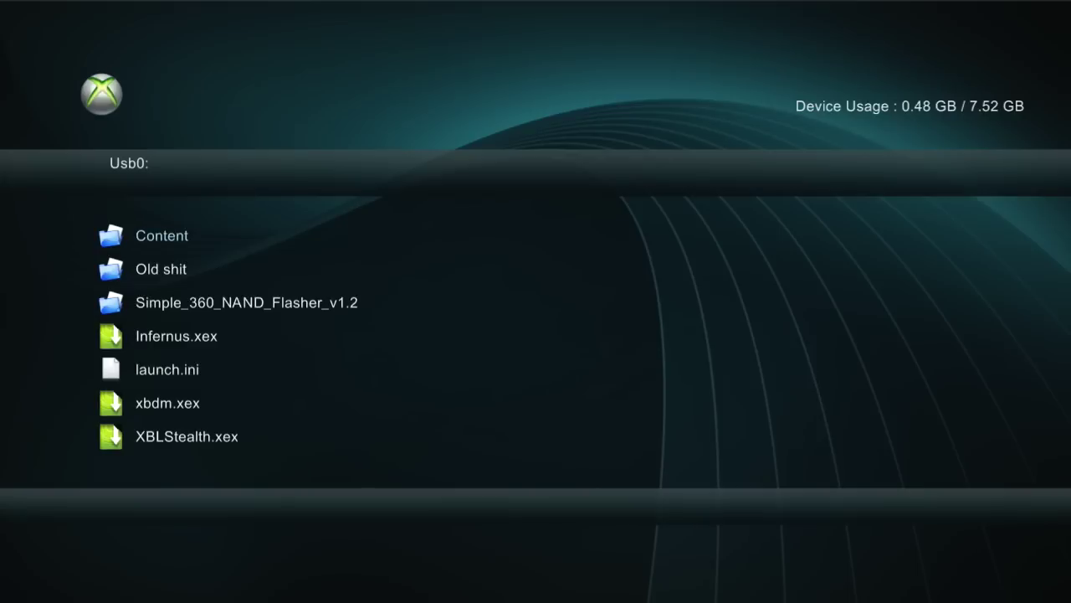
key(Down)
key(Down)
key(Down)
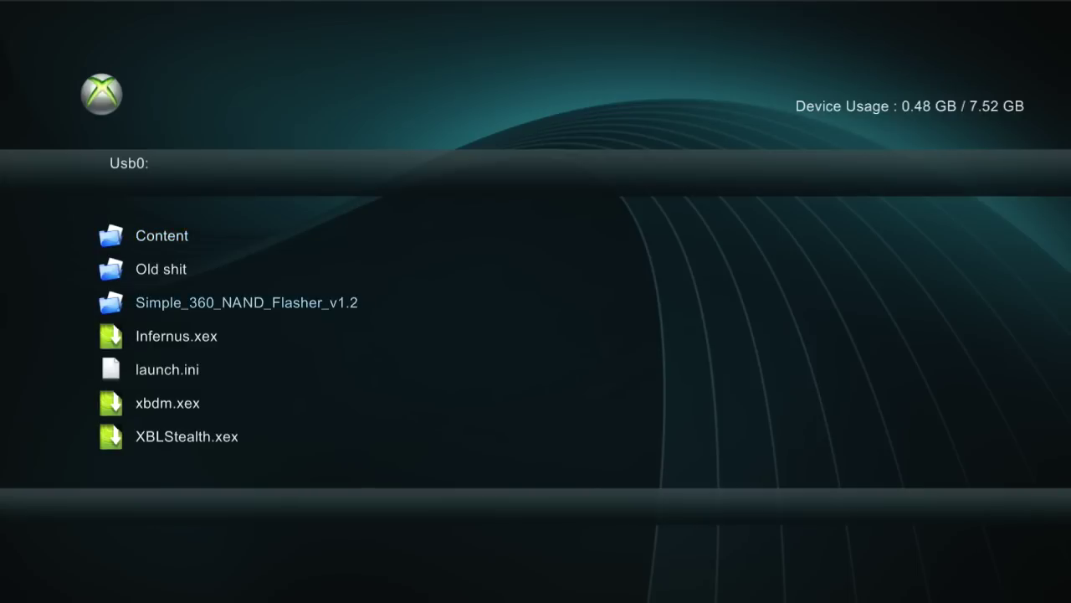
key(Down)
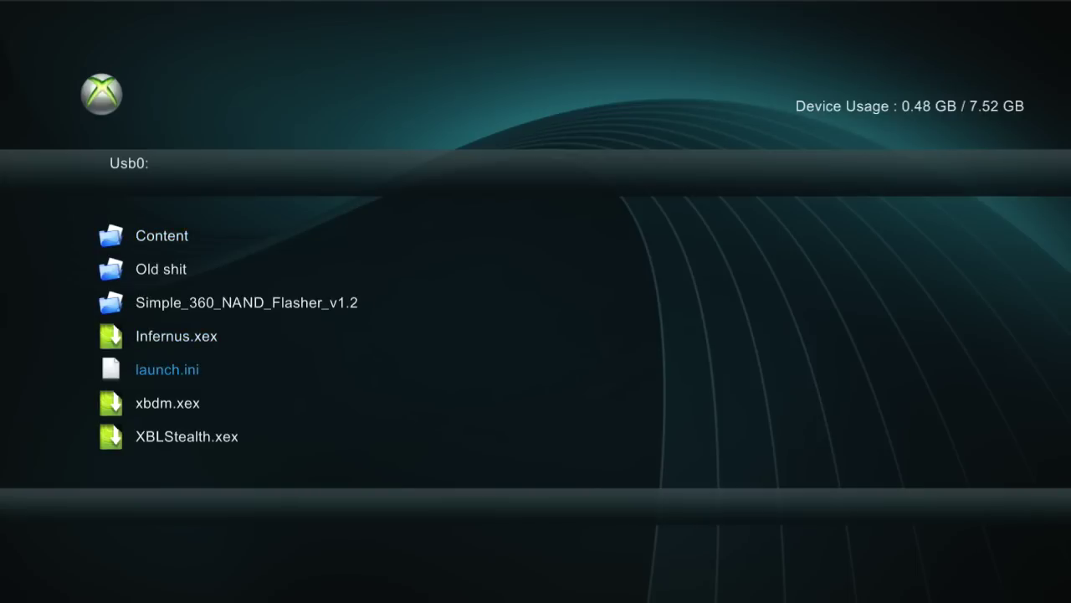
key(Down)
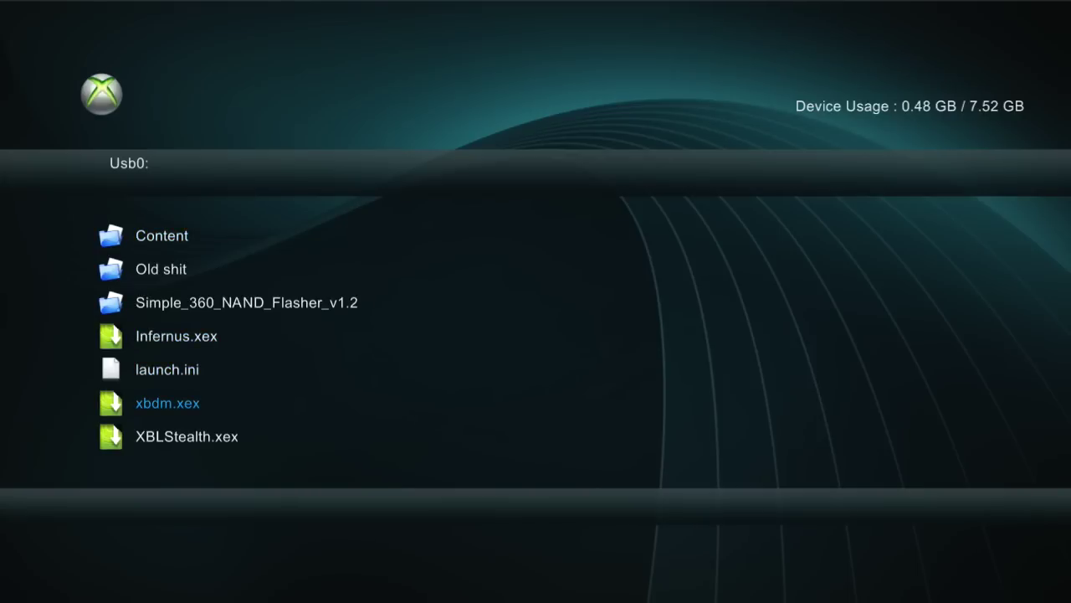
key(Up)
key(Up)
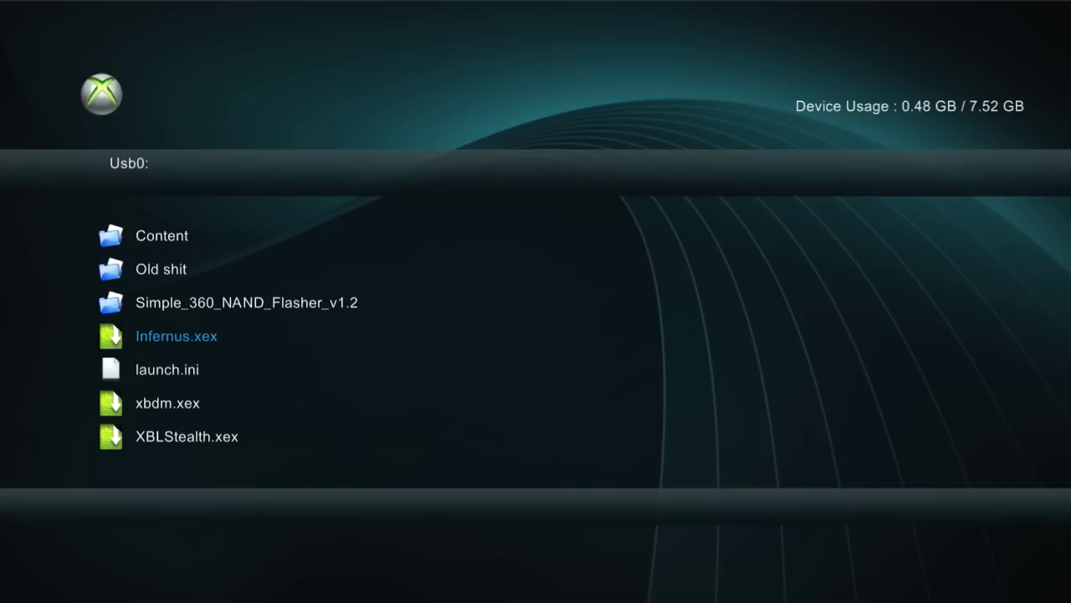
- Try to copy Infernus.xex from Usb0 to the root of Hdd1
key(Menu)
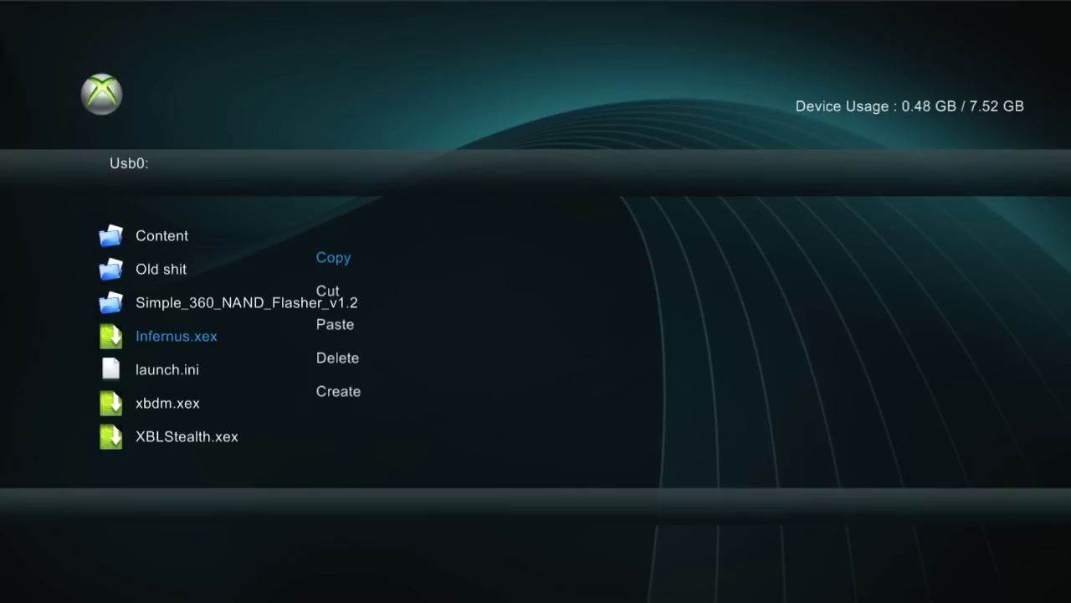
key(Return)
key(BackSpace)
key(Down)
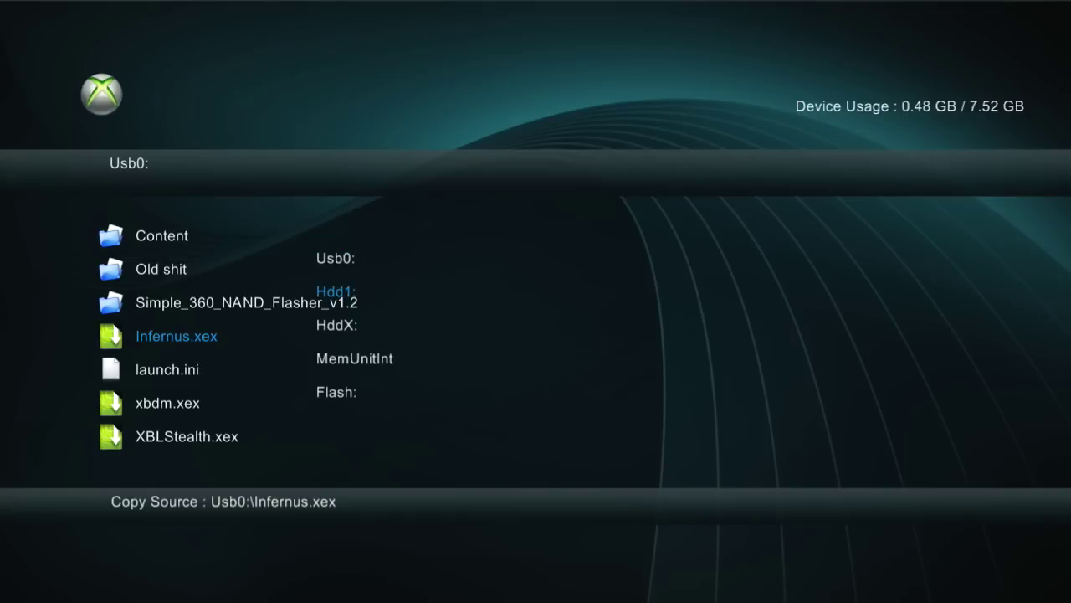
key(Return)
key(y)
key(Down)
key(Down)
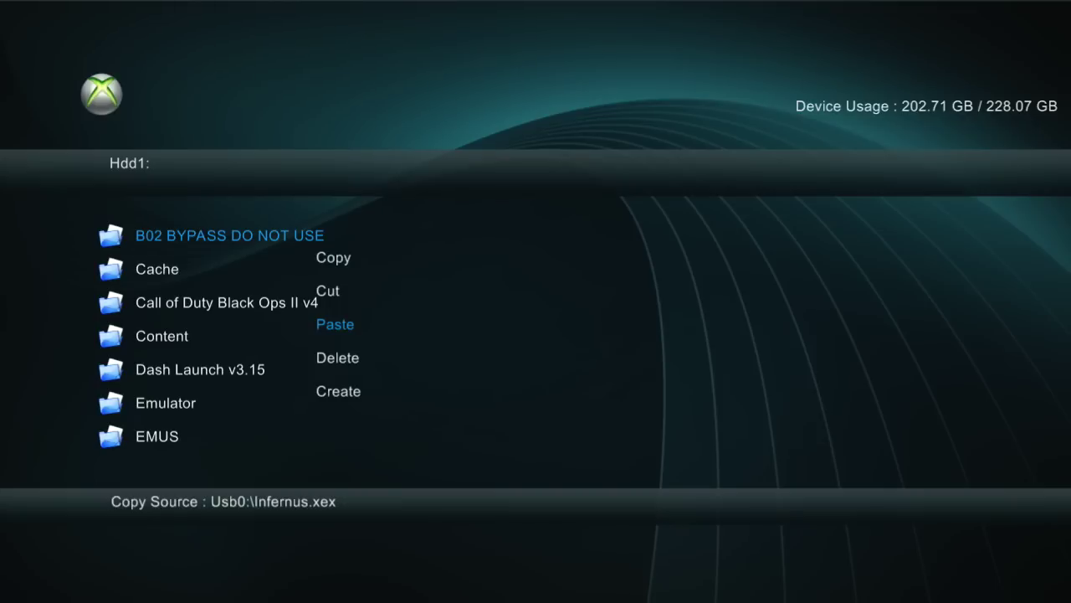
key(Escape)
- Return to the Usb0 drive and go over its root files, ending on the Simple_360_NAND_Flasher_v1.2 folder
key(Up)
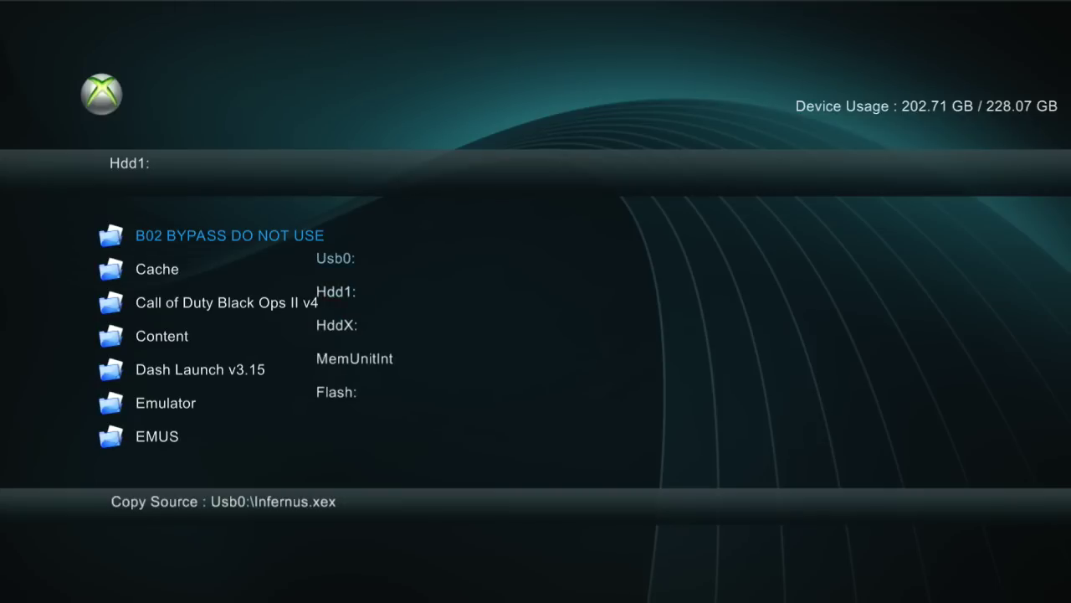
key(Return)
key(Down)
key(Down)
key(Down)
key(Down)
key(Down)
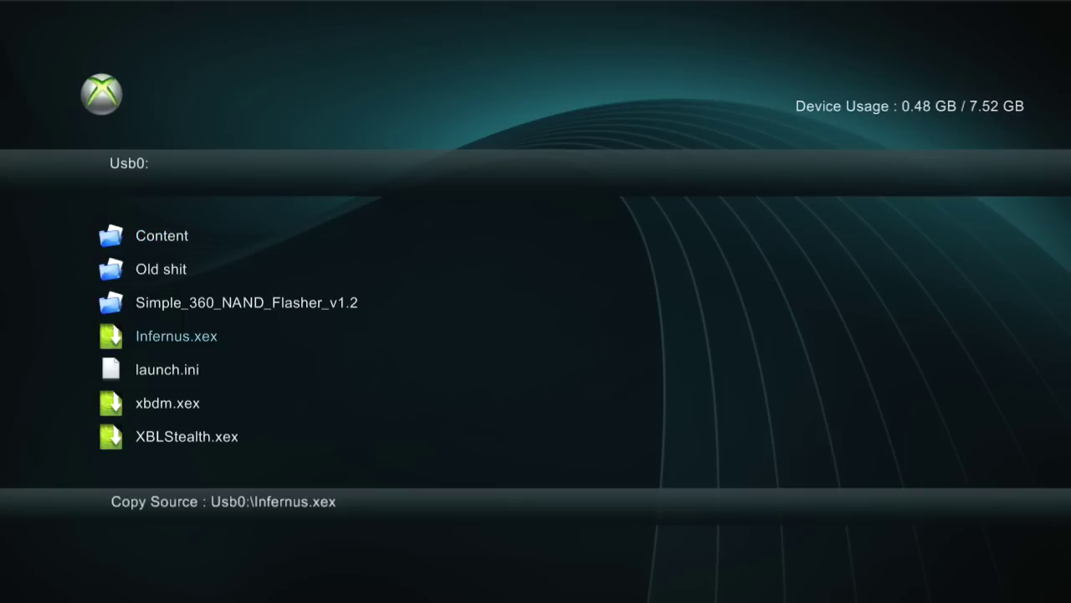
key(Up)
key(Up)
key(Down)
key(Down)
key(Up)
key(Up)
key(Up)
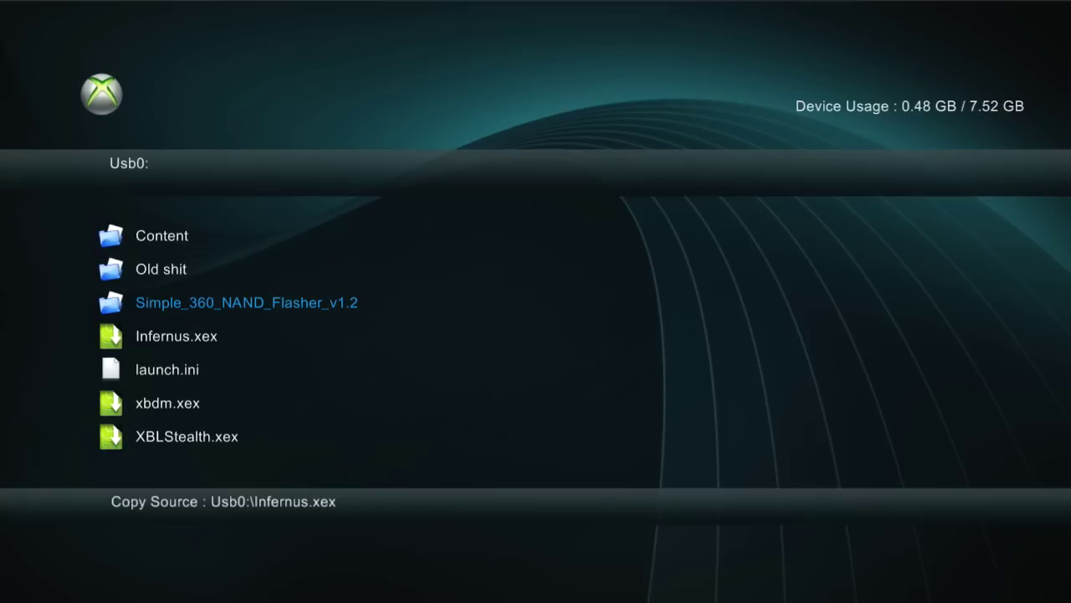
- Open the Simple 360 NAND Flasher folder inside Simple_360_NAND_Flasher_v1.2 and check for updflash.bin beside Default.xex
key(Return)
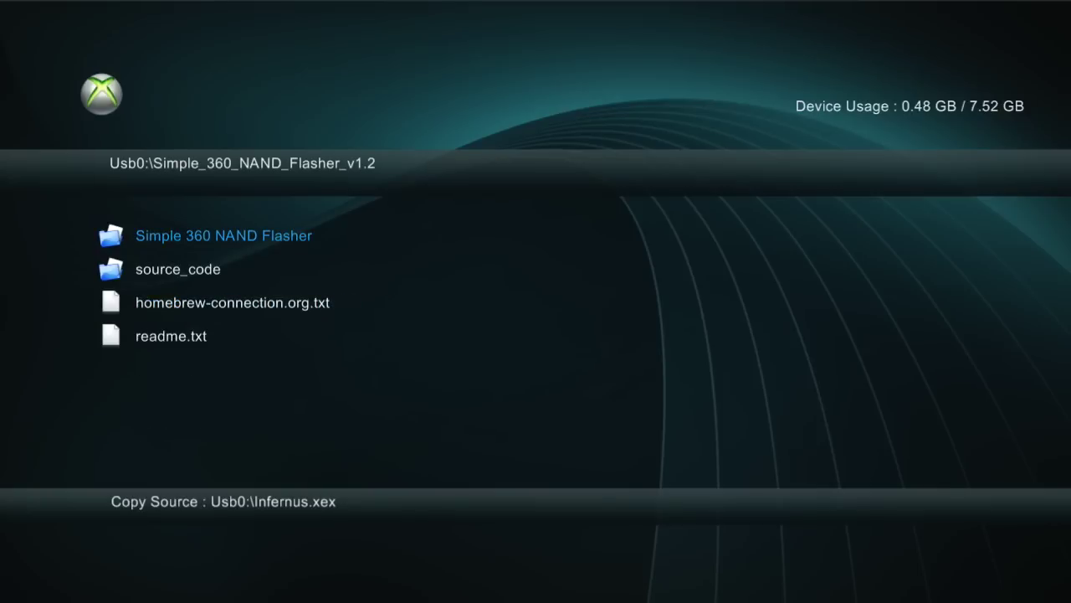
key(Return)
key(Down)
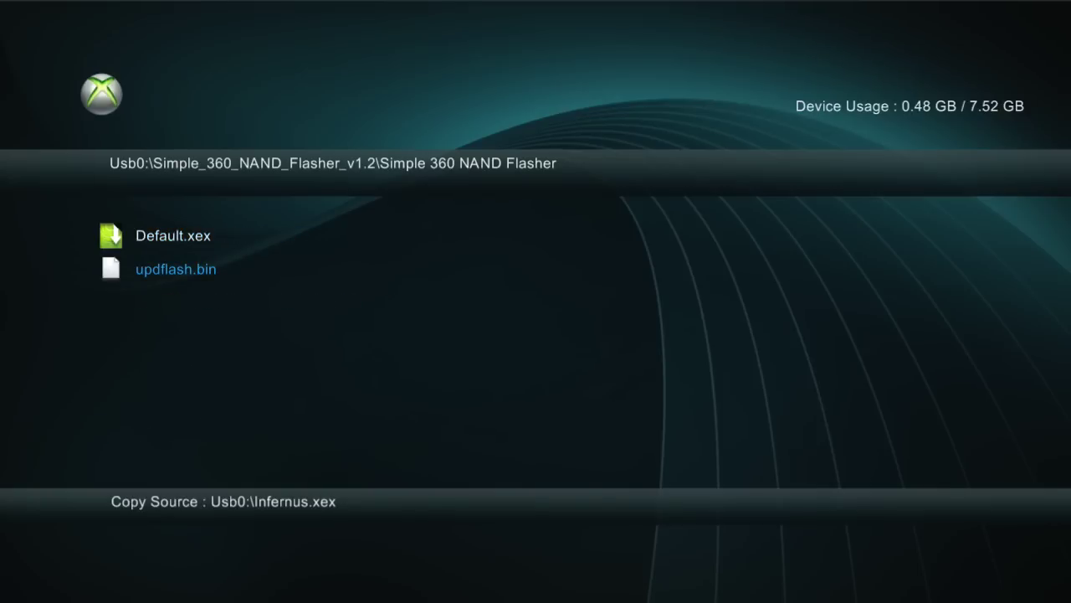
key(Up)
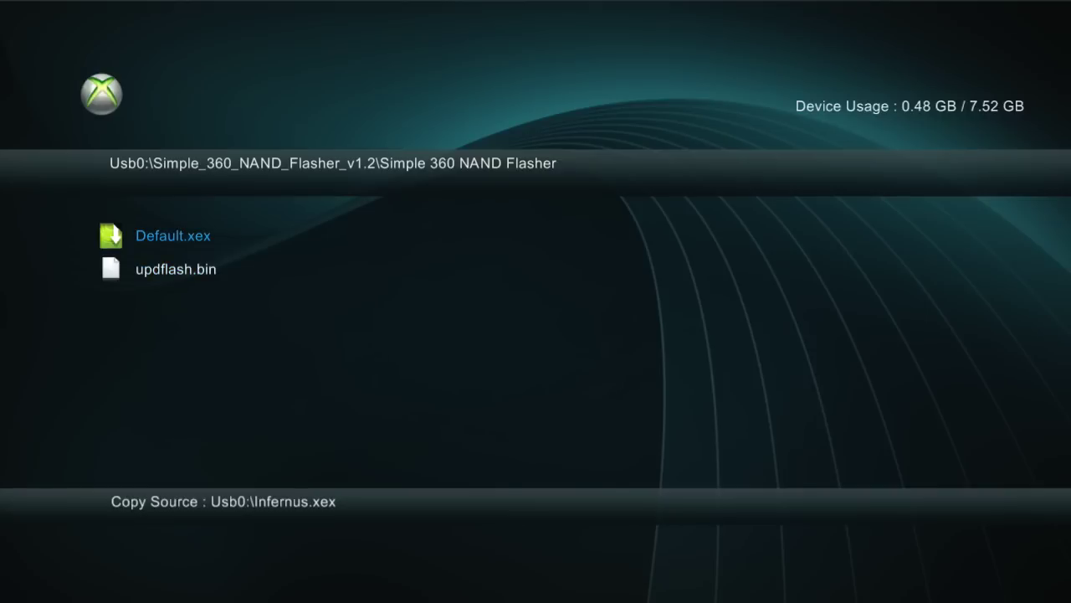
- Launch Default.xex and start flashing the console's NAND with Rawflash v4
key(Return)
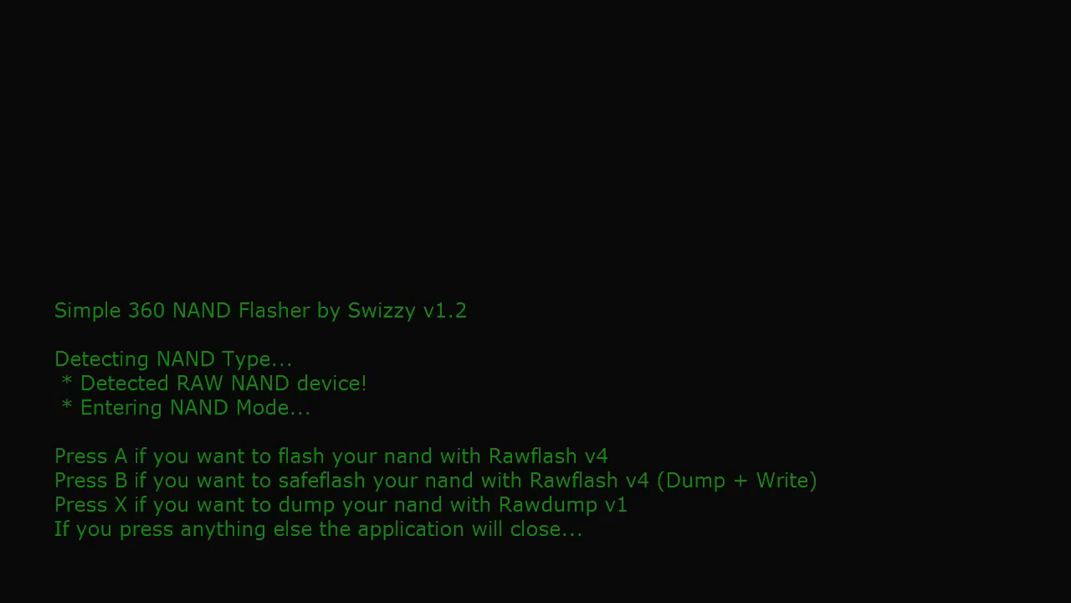
key(a)
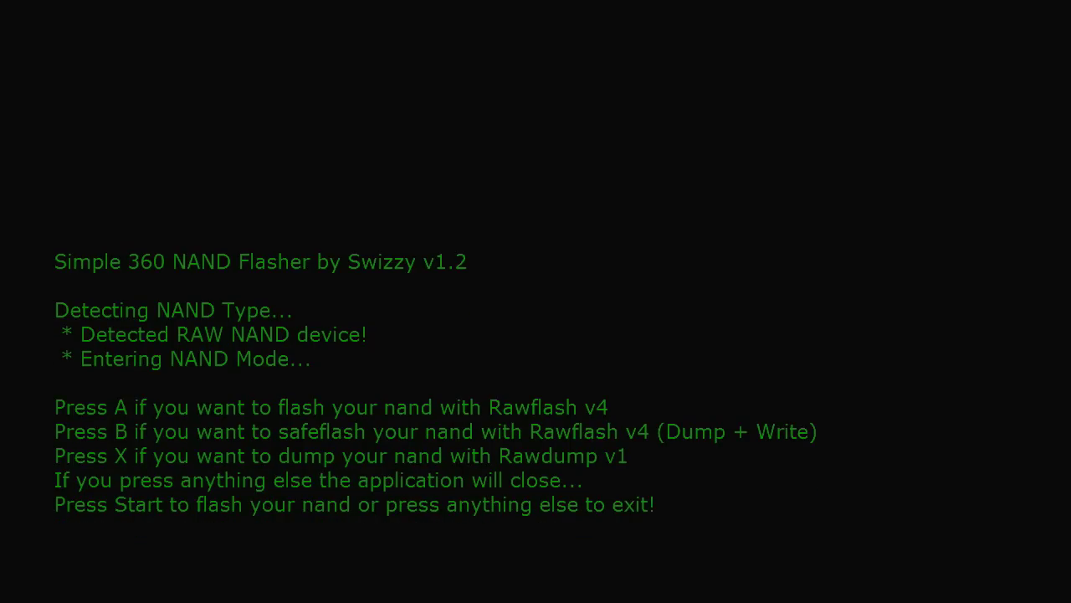
key(Return)
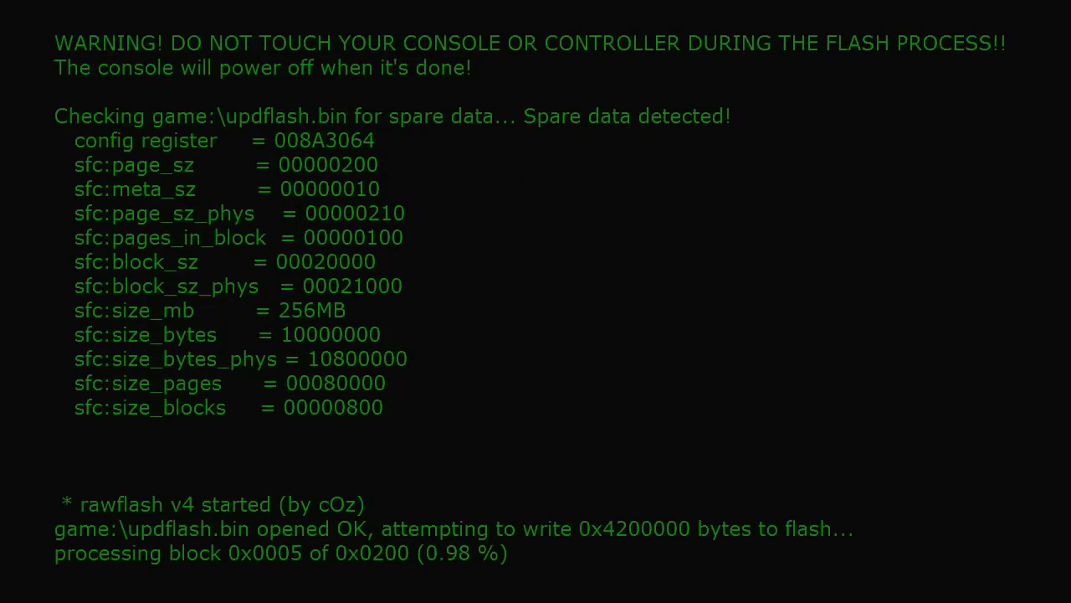